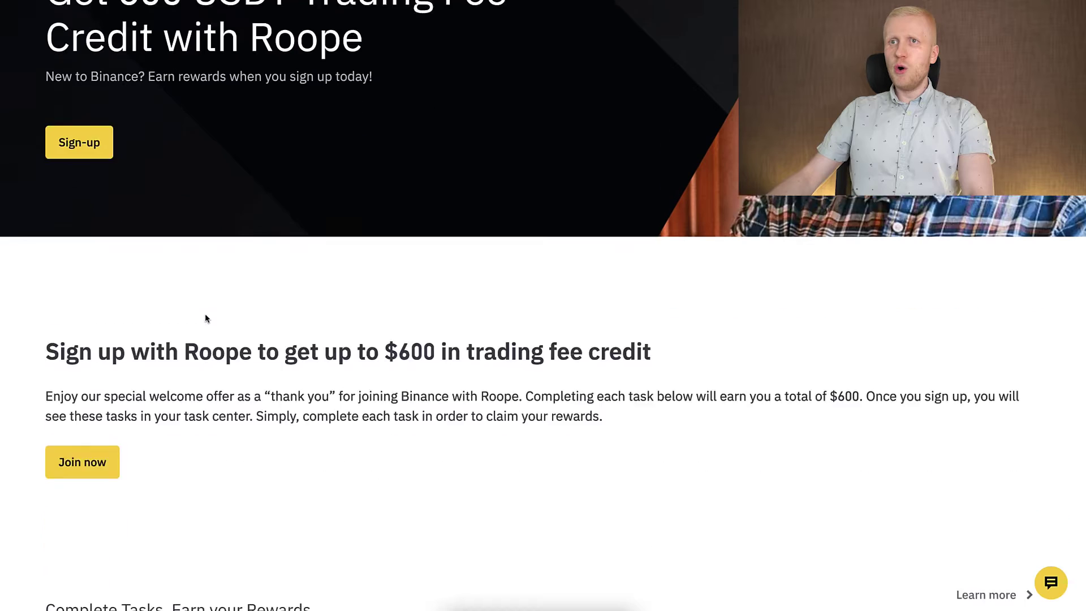
Step: Scroll through the cashback voucher tasks, then drop open the More menu listing Pay
scroll(338, 455, down, 1)
scroll(117, 428, down, 12)
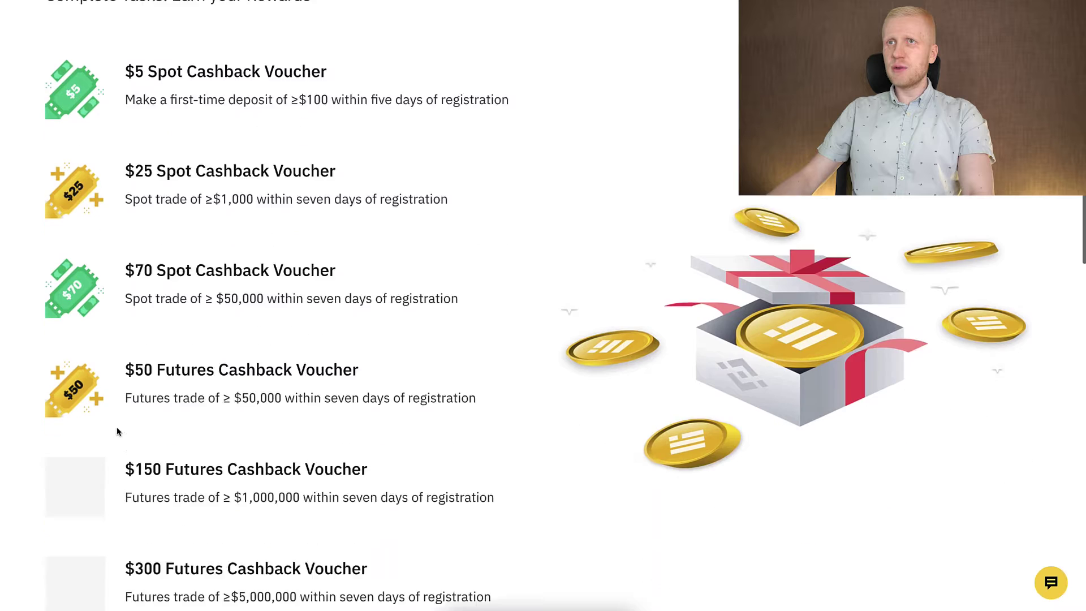
scroll(118, 427, up, 3)
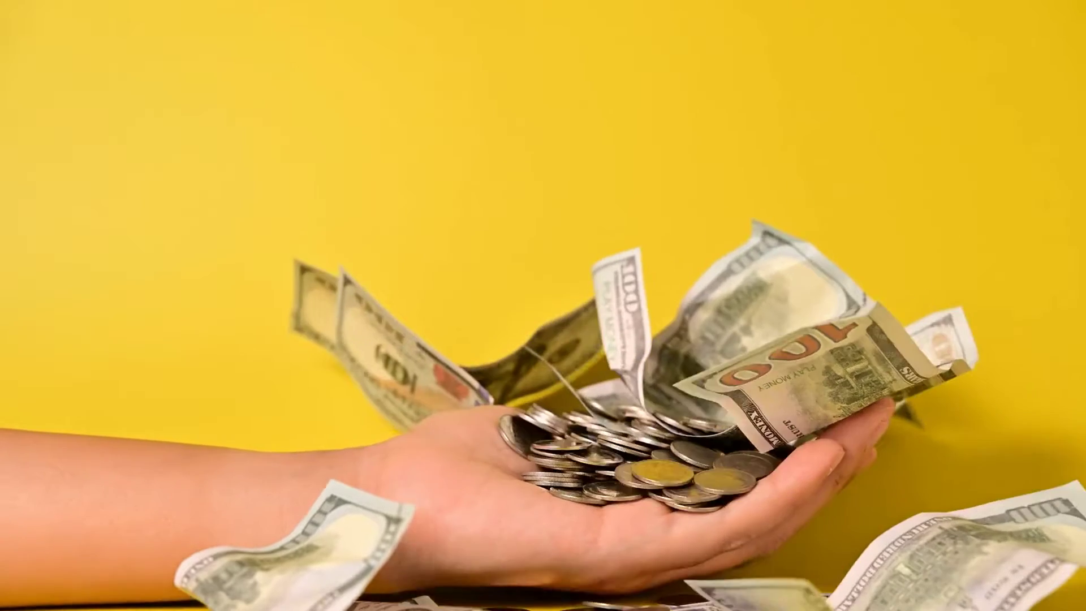
mouse_move(920, 35)
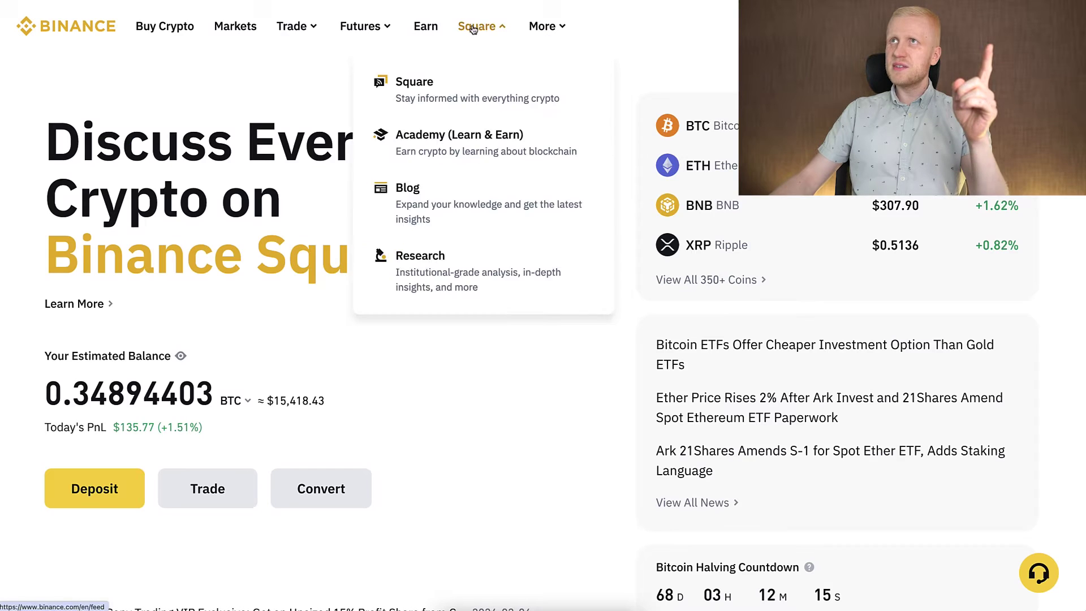
mouse_move(564, 28)
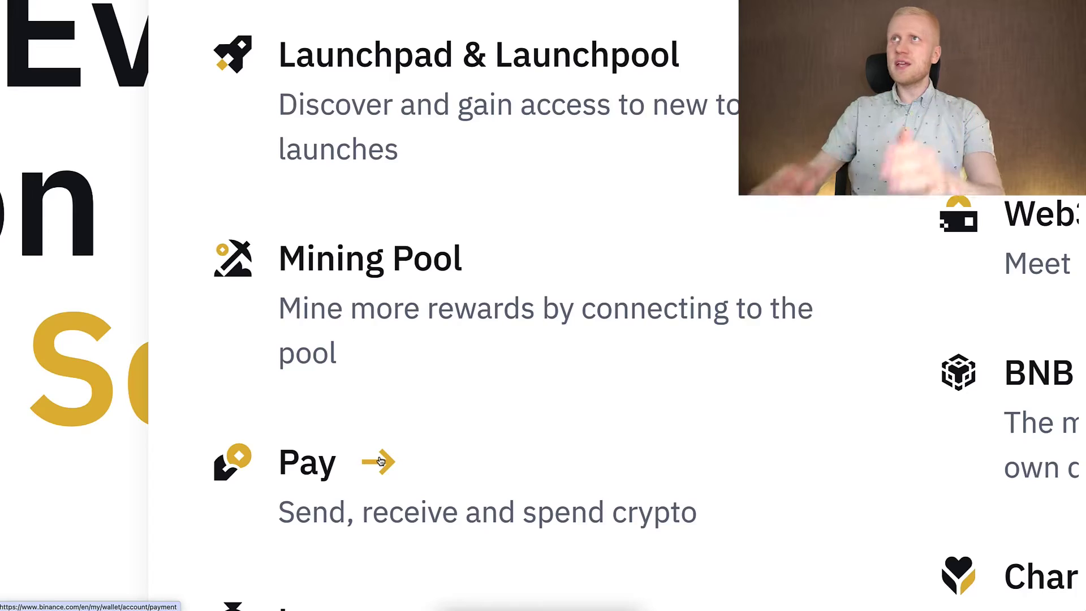
Step: Open Binance Pay and start a Send transfer to another user
click(381, 462)
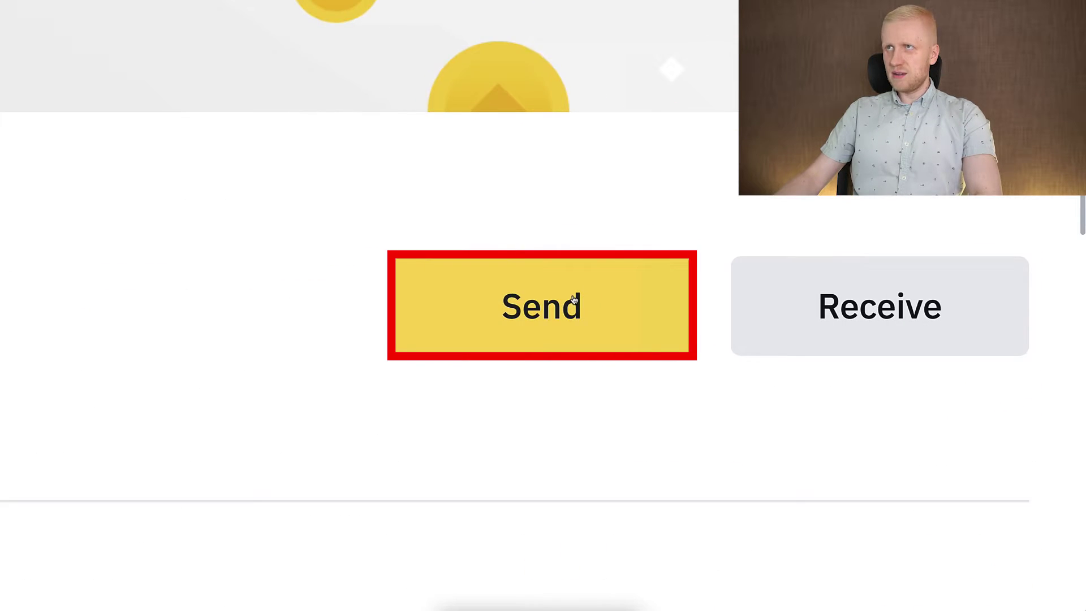
click(574, 299)
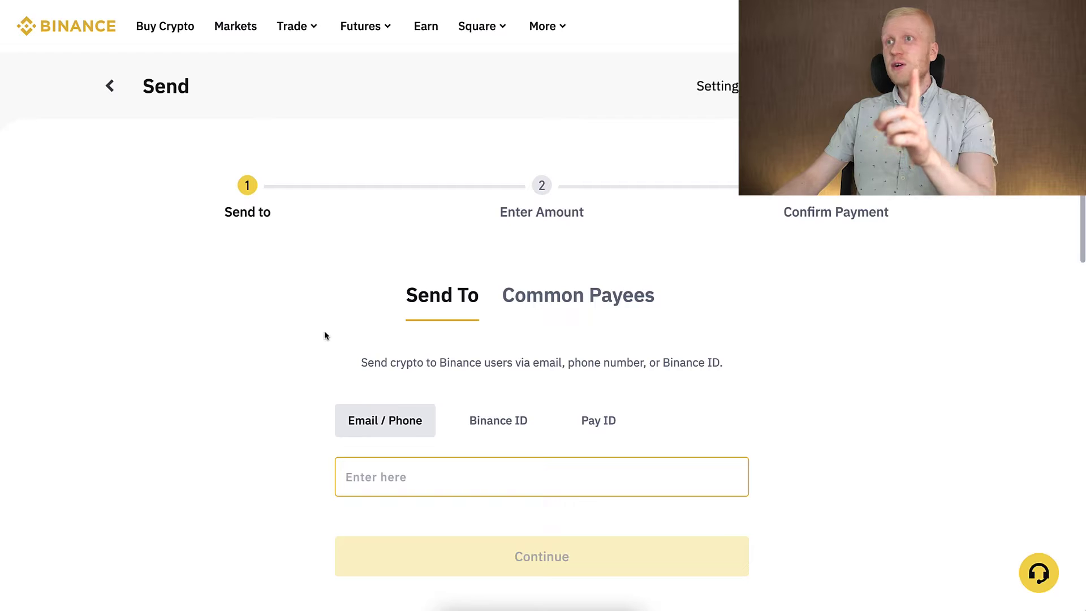
click(439, 468)
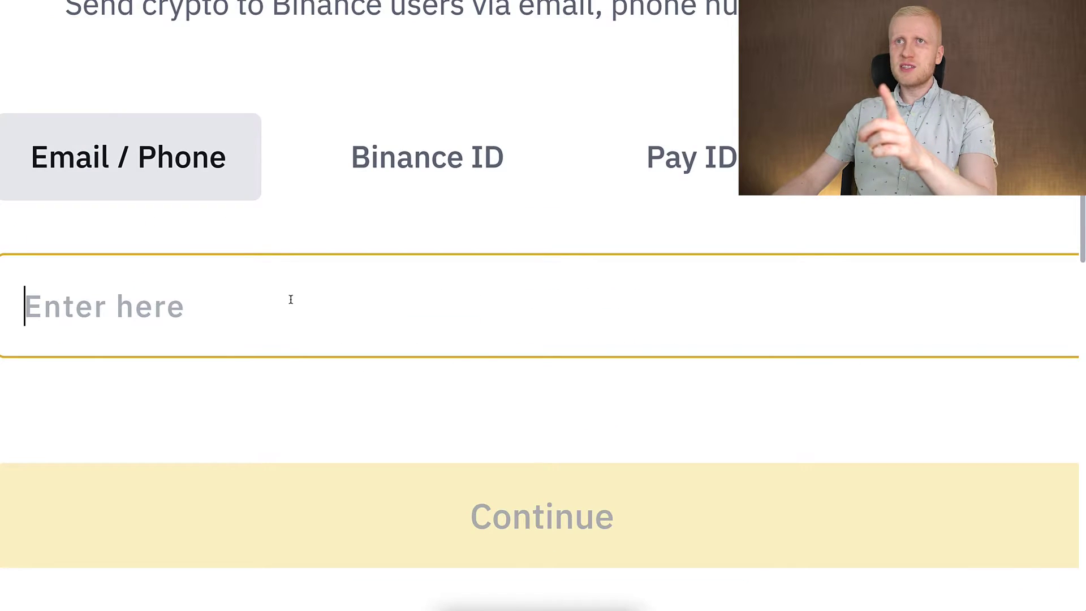
Step: Compare the Binance ID and Pay ID recipient tabs, view the Pay ID help, then choose Email/Phone
click(493, 155)
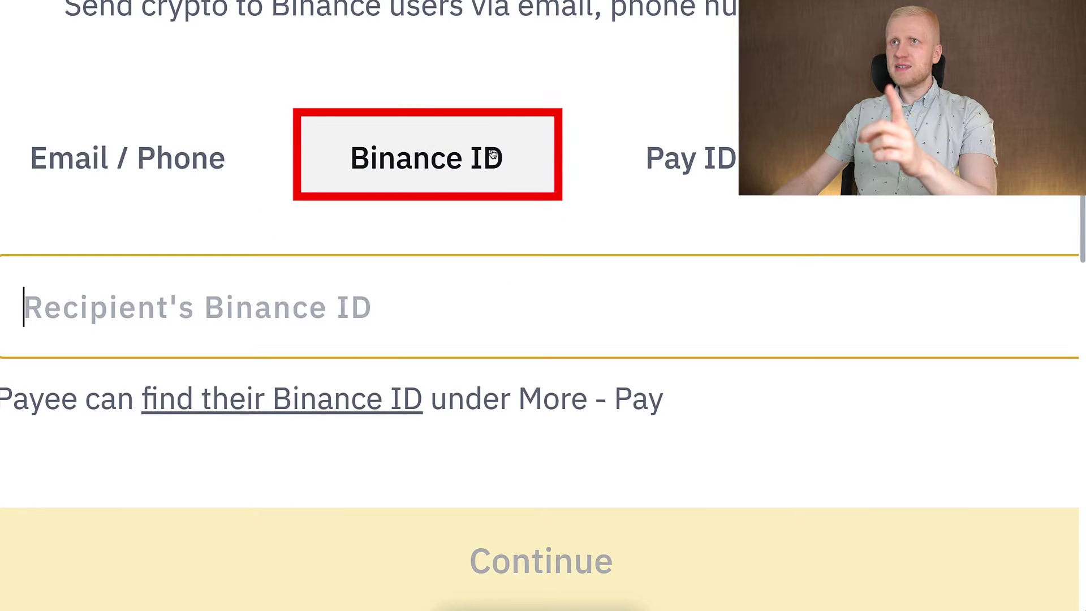
click(665, 159)
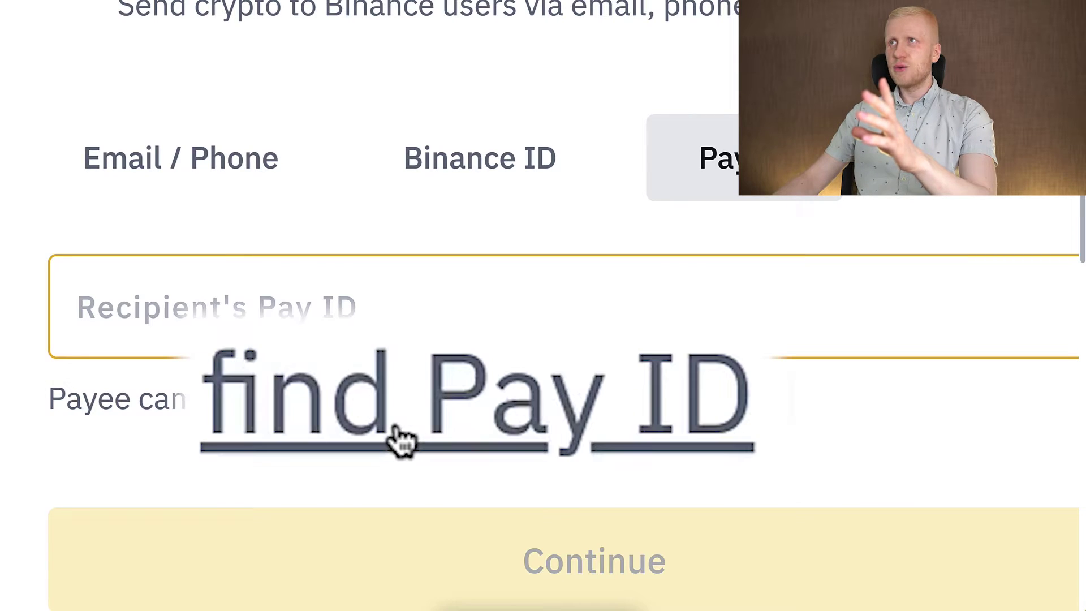
click(402, 441)
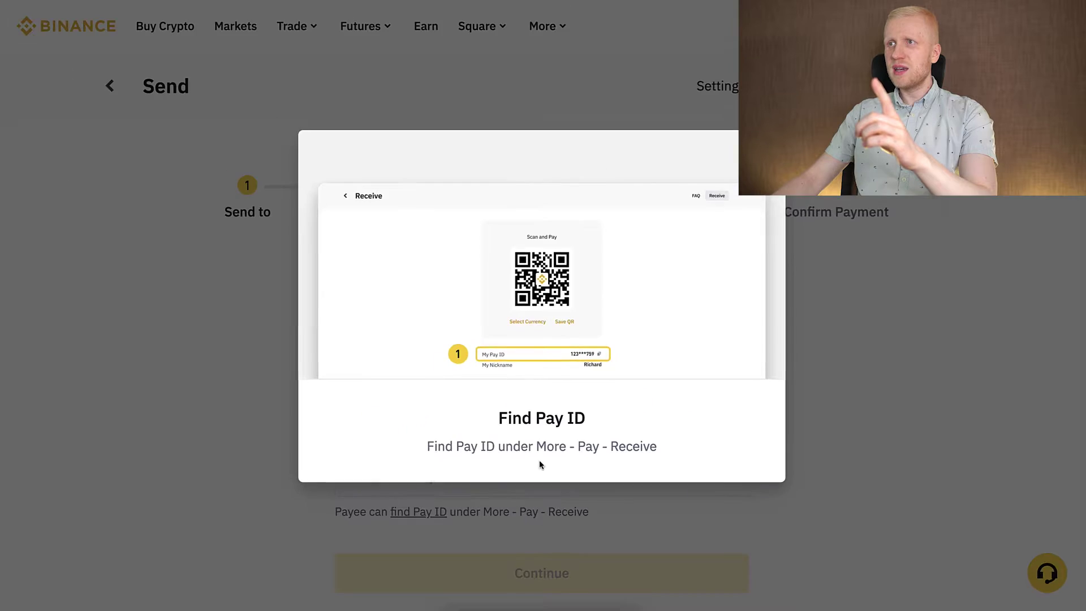
click(603, 532)
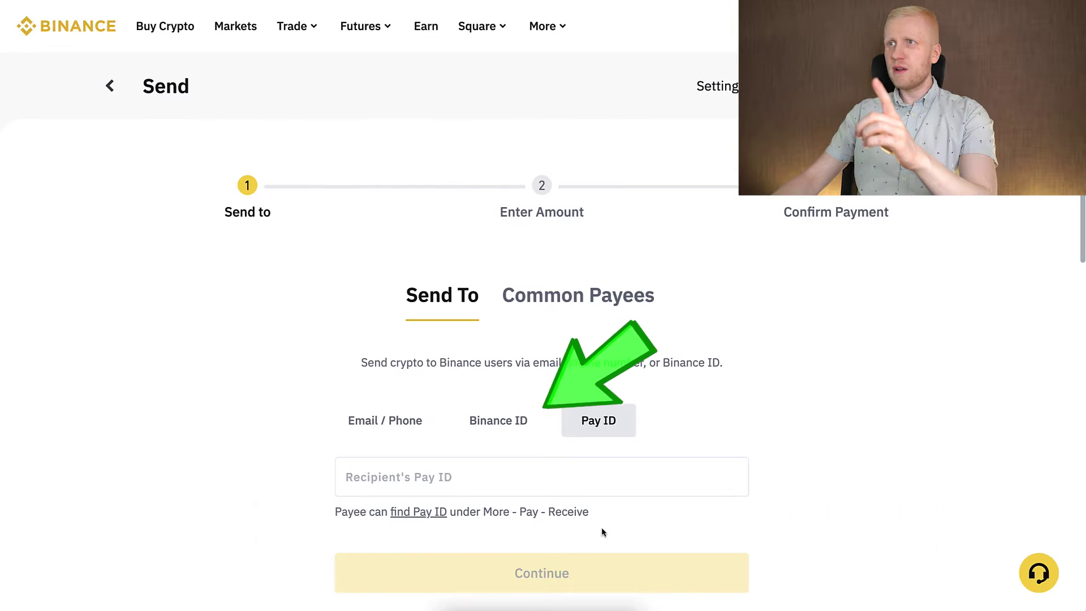
click(520, 433)
click(519, 543)
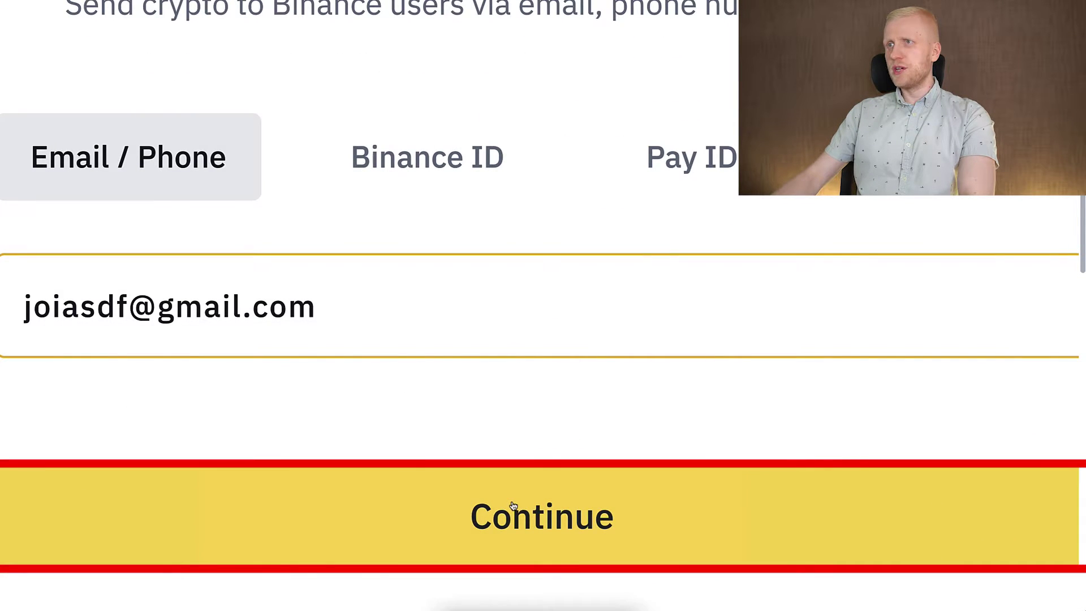
Step: Enter an amount of 1 USDT and continue to the Spot Wallet payment confirmation
click(513, 505)
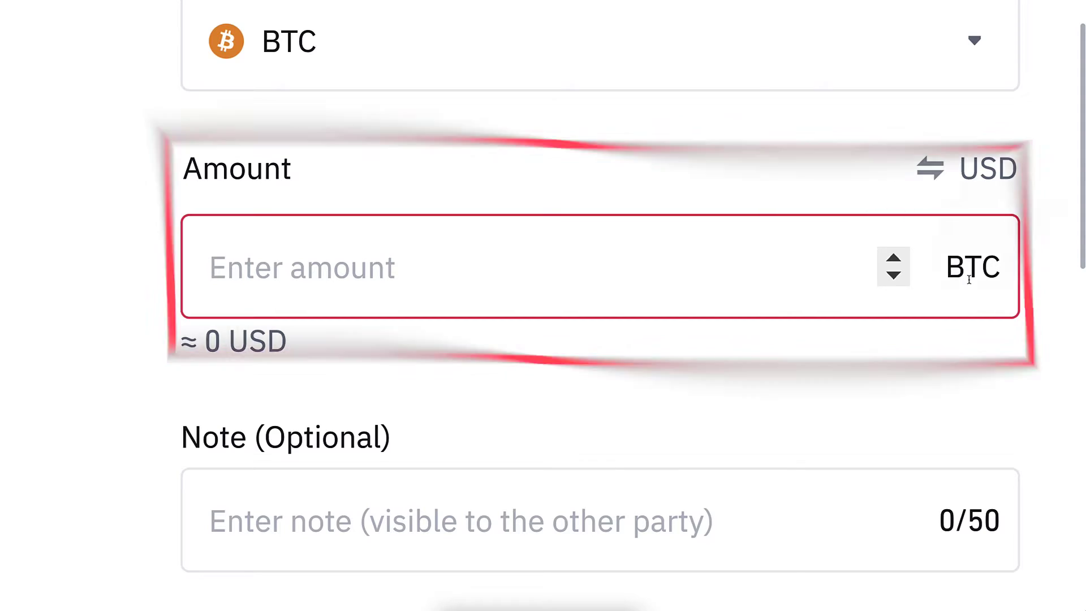
click(928, 184)
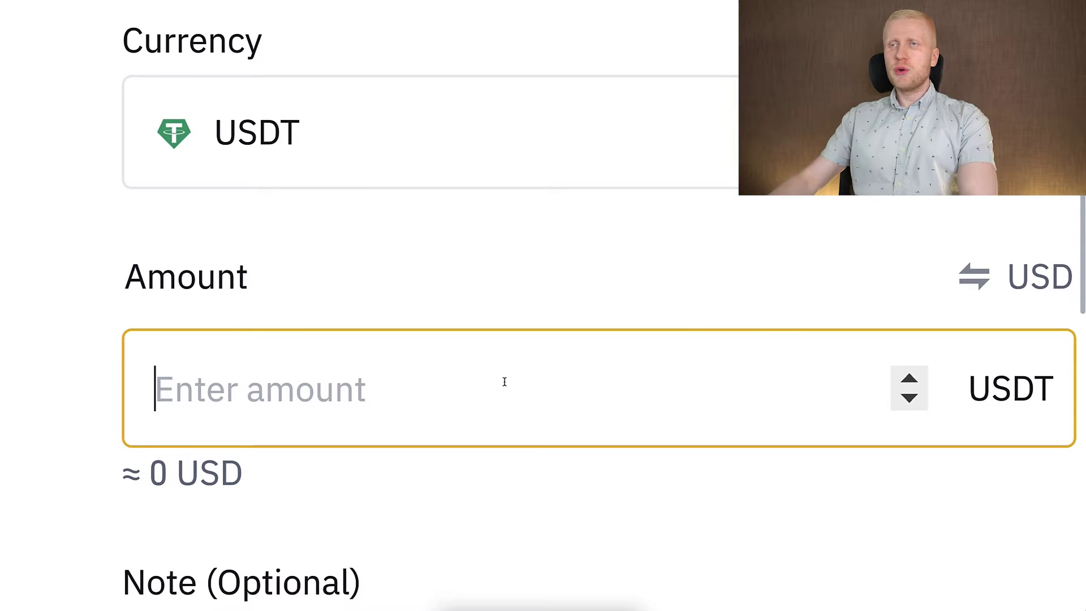
click(509, 381)
text(1)
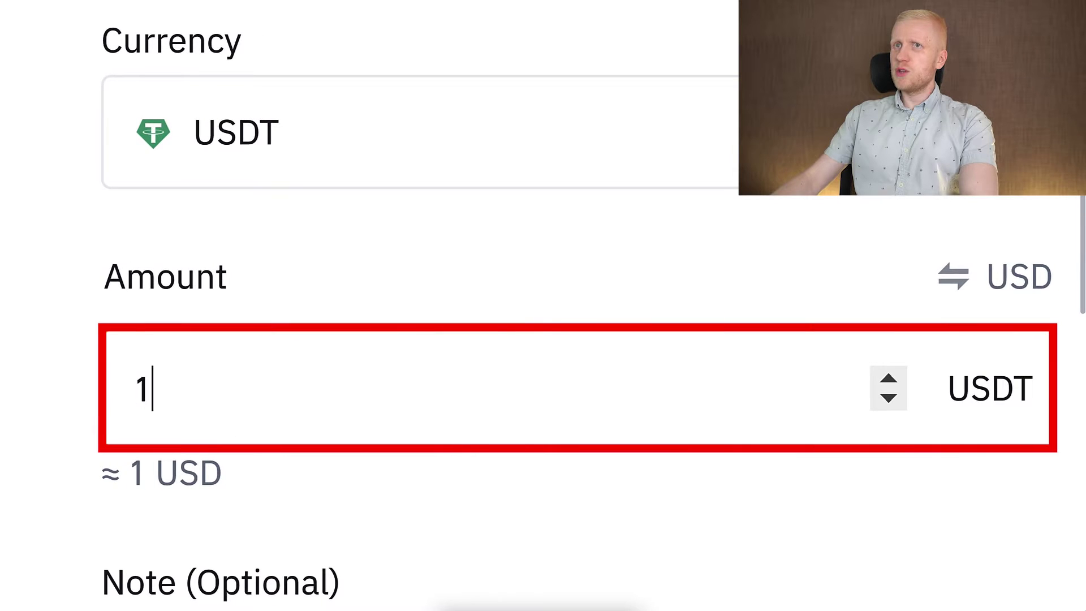
scroll(367, 325, down, 3)
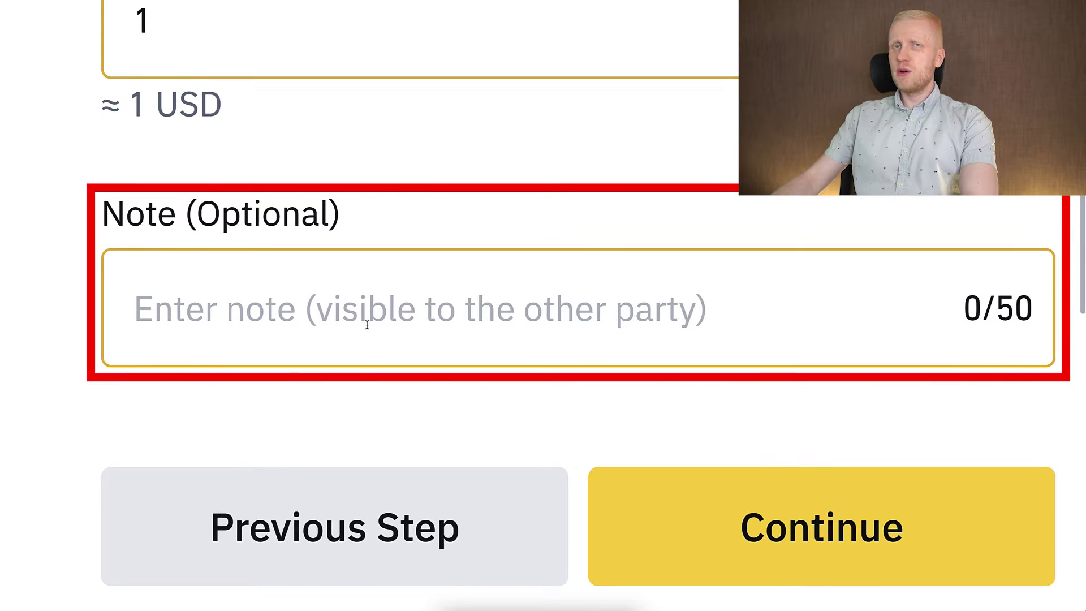
click(736, 513)
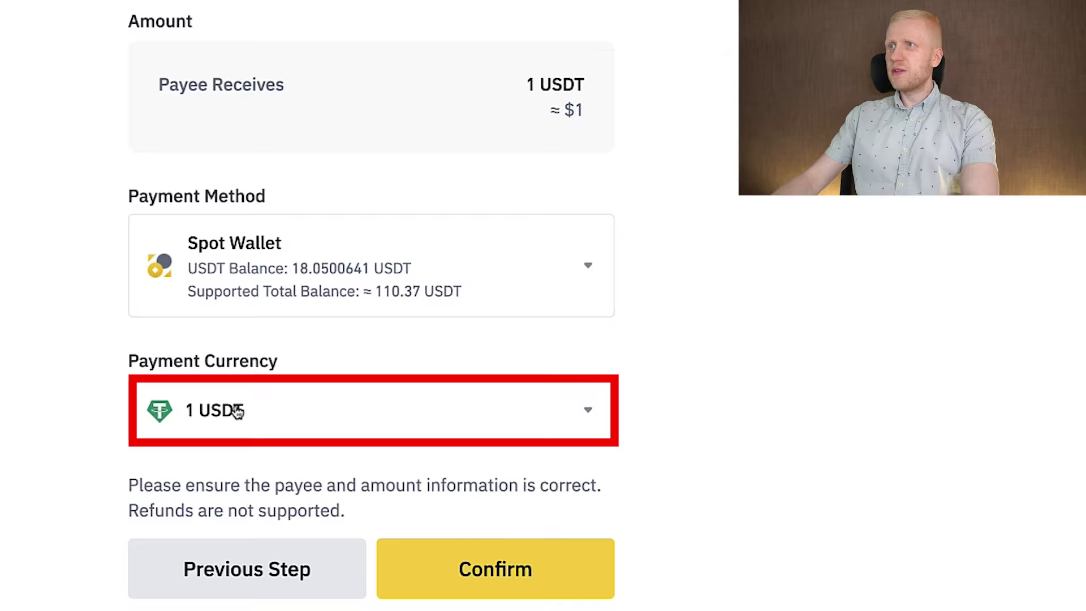
Step: Confirm the 1 USDT payment, then start a USDT withdrawal from the Spot wallet
click(477, 550)
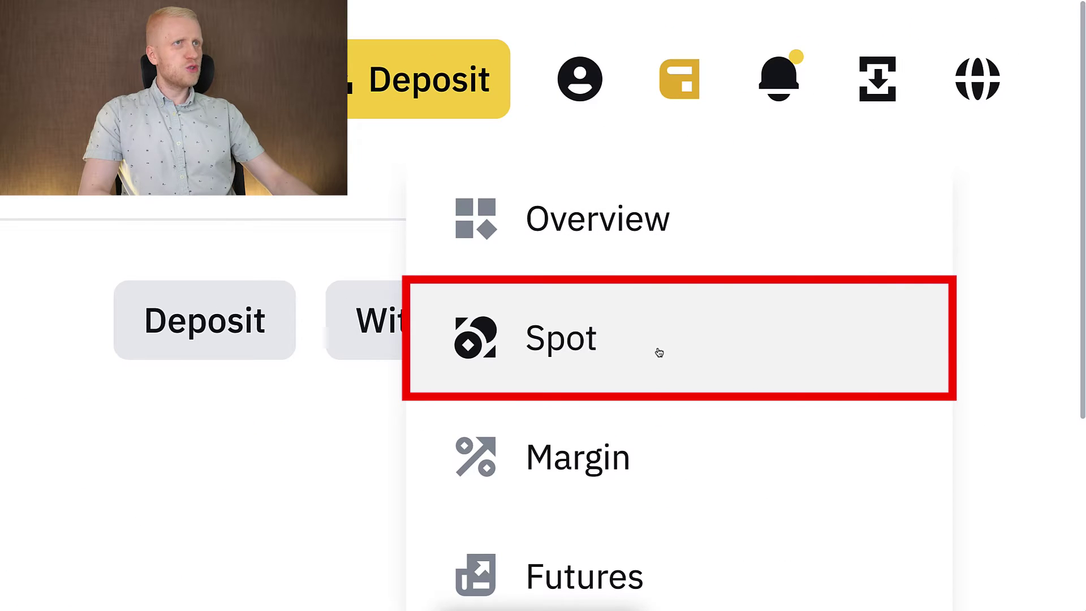
click(659, 352)
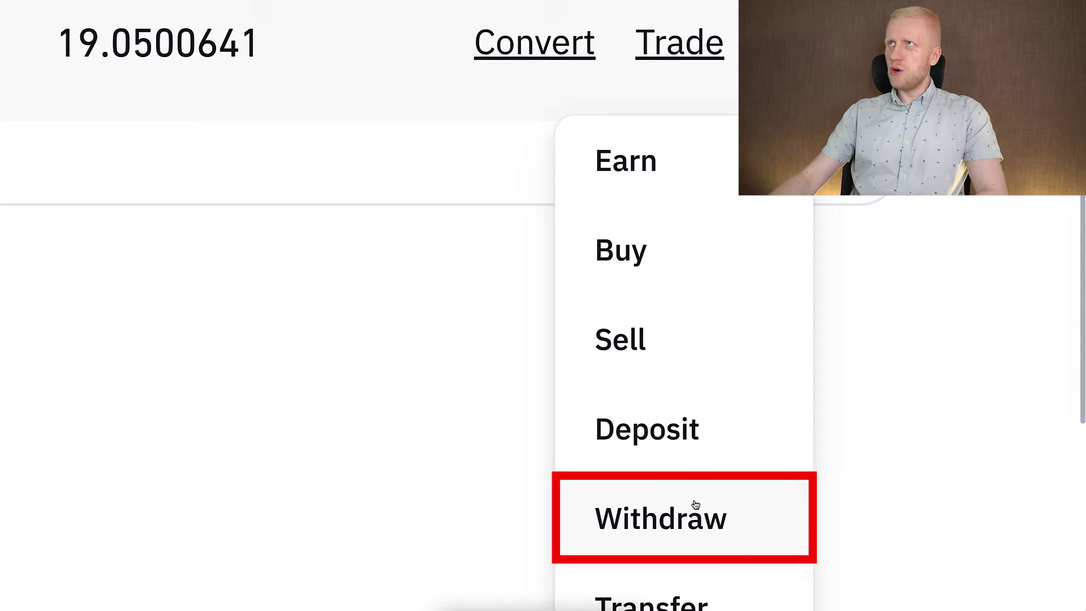
click(696, 504)
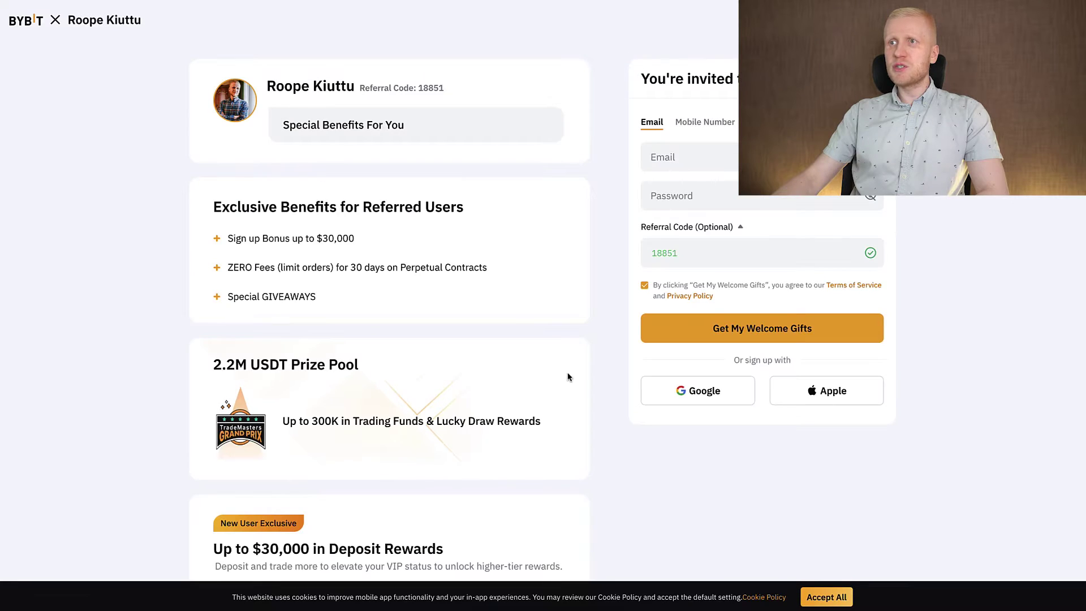
Step: Browse Bybit's 'Up to $30,000 in Deposit Rewards' page and expand the video description
scroll(569, 377, down, 3)
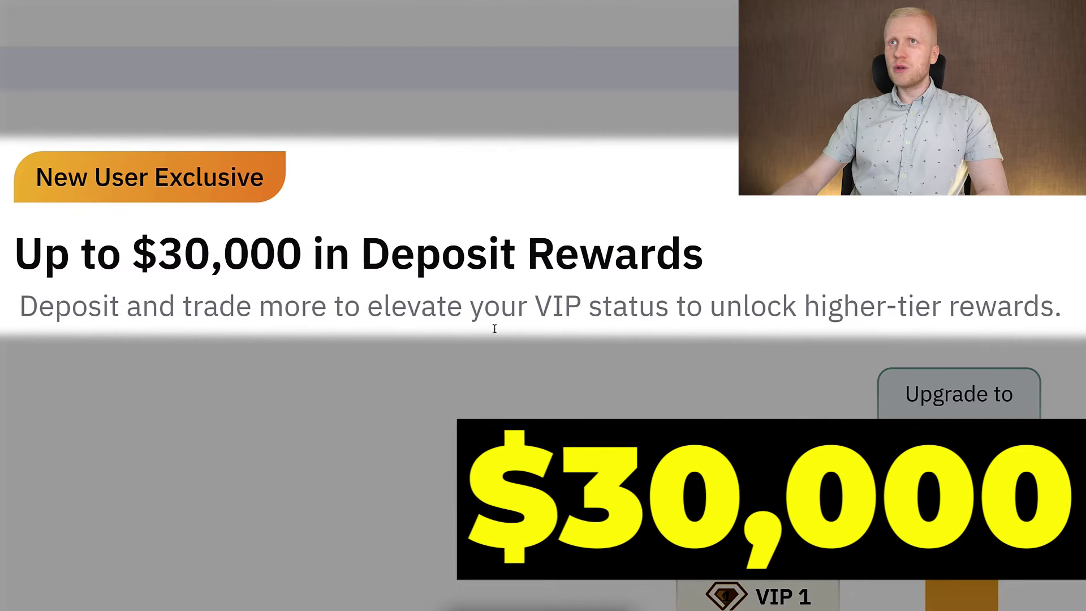
drag(447, 348, 260, 330)
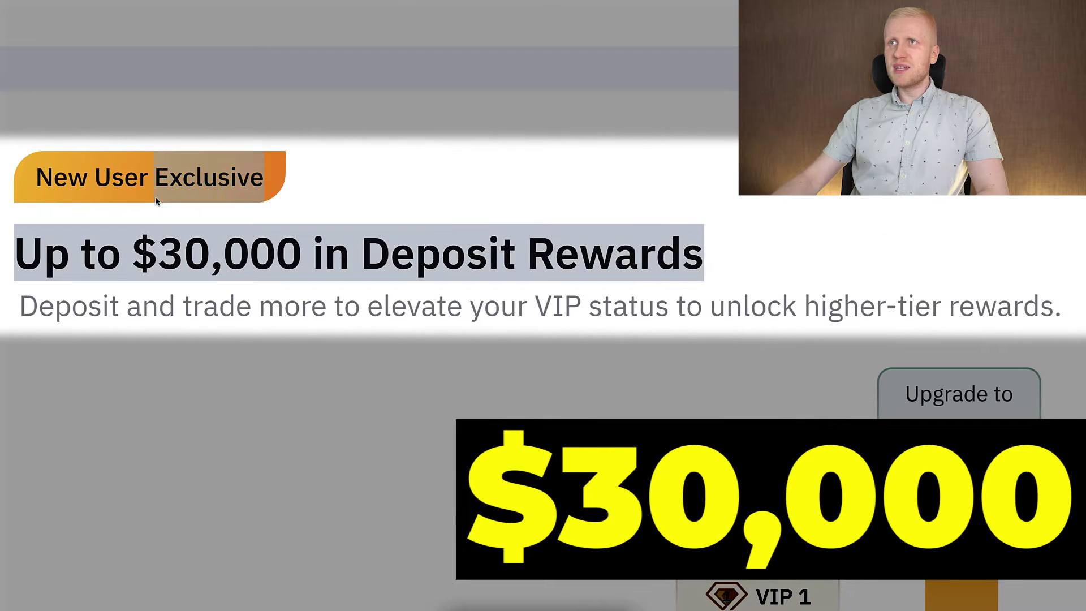
scroll(152, 202, up, 5)
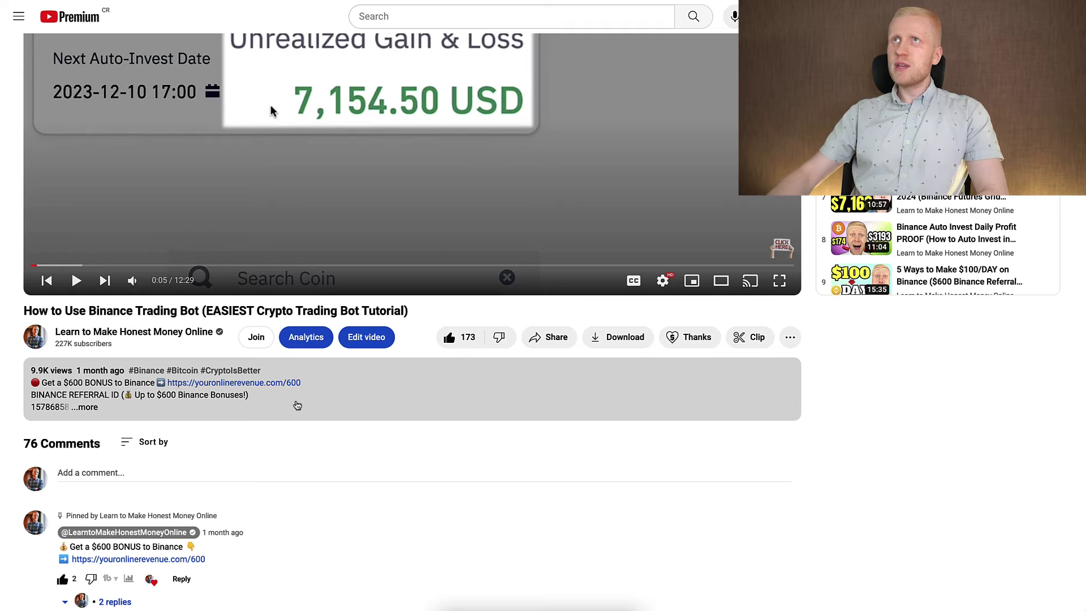
click(297, 406)
scroll(288, 193, down, 5)
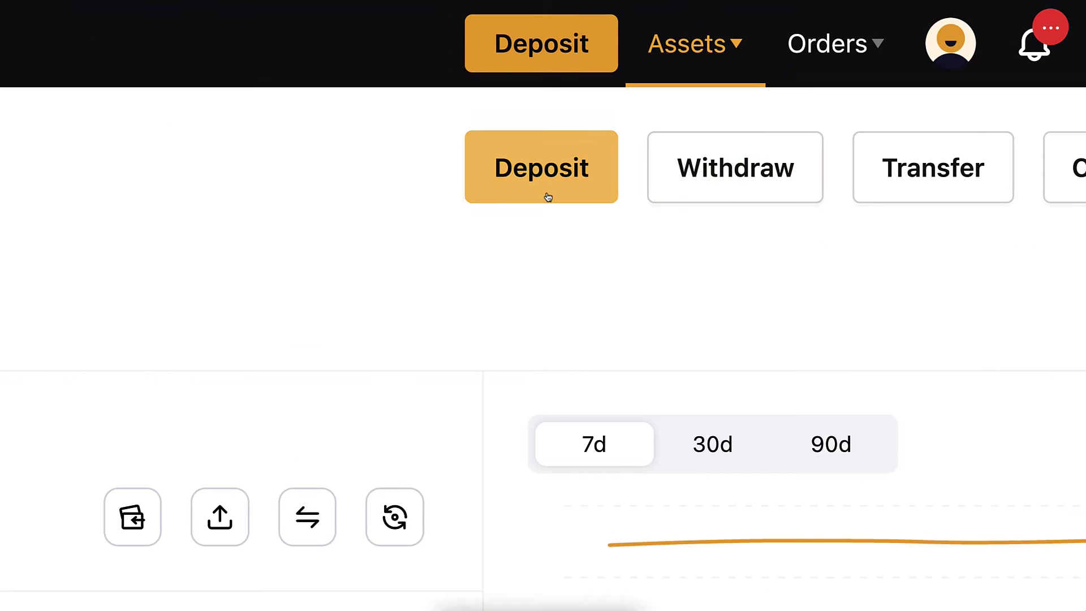
Step: Choose Deposit Crypto, pick USDT on the BSC (BEP20) chain, and copy the address
click(542, 44)
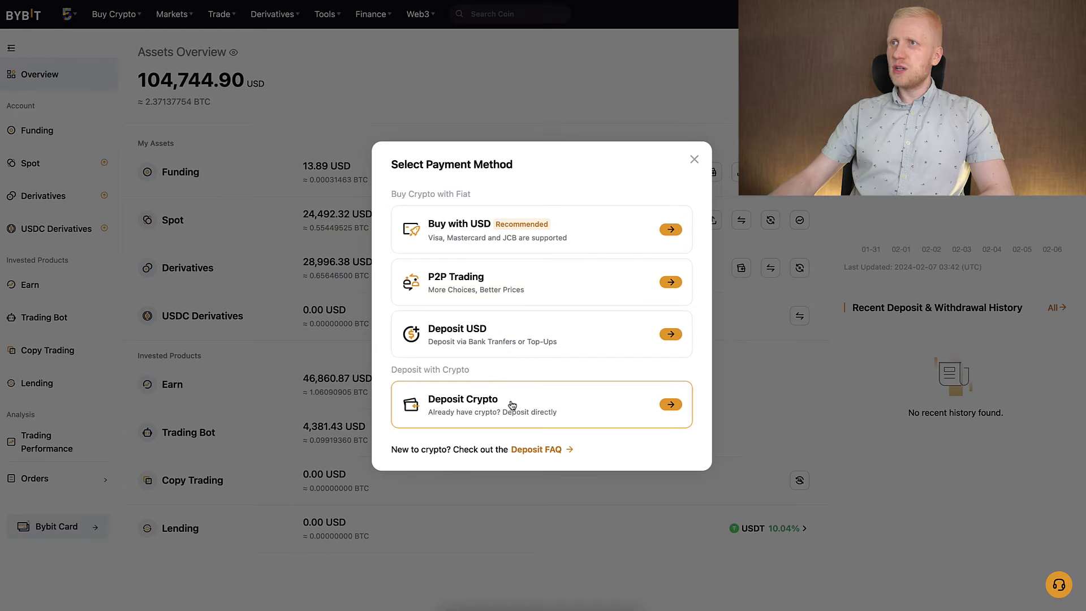
click(573, 356)
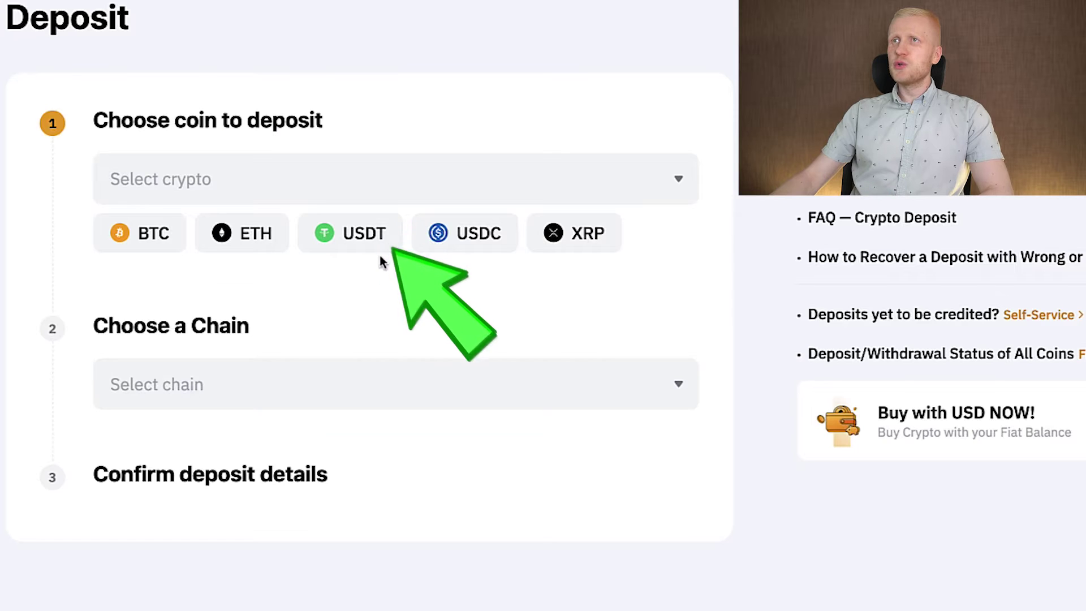
click(380, 249)
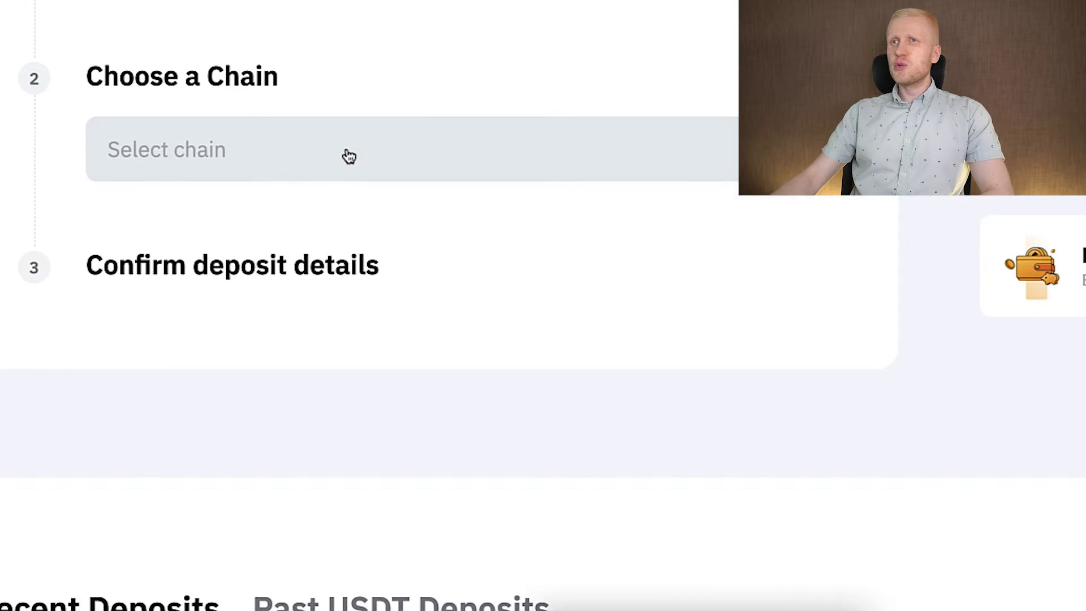
click(303, 389)
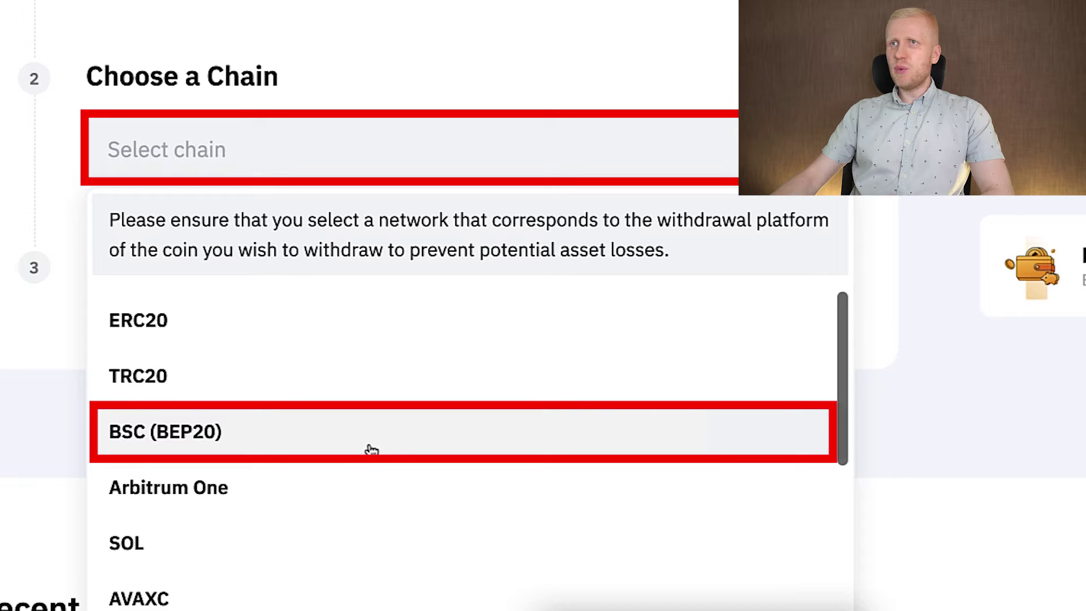
click(372, 450)
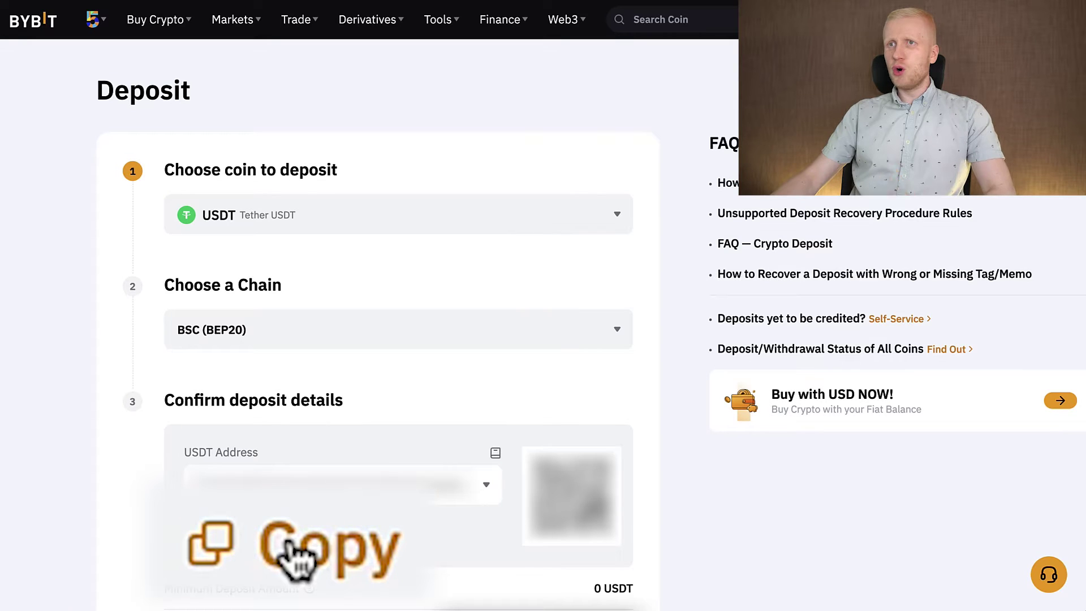
click(214, 519)
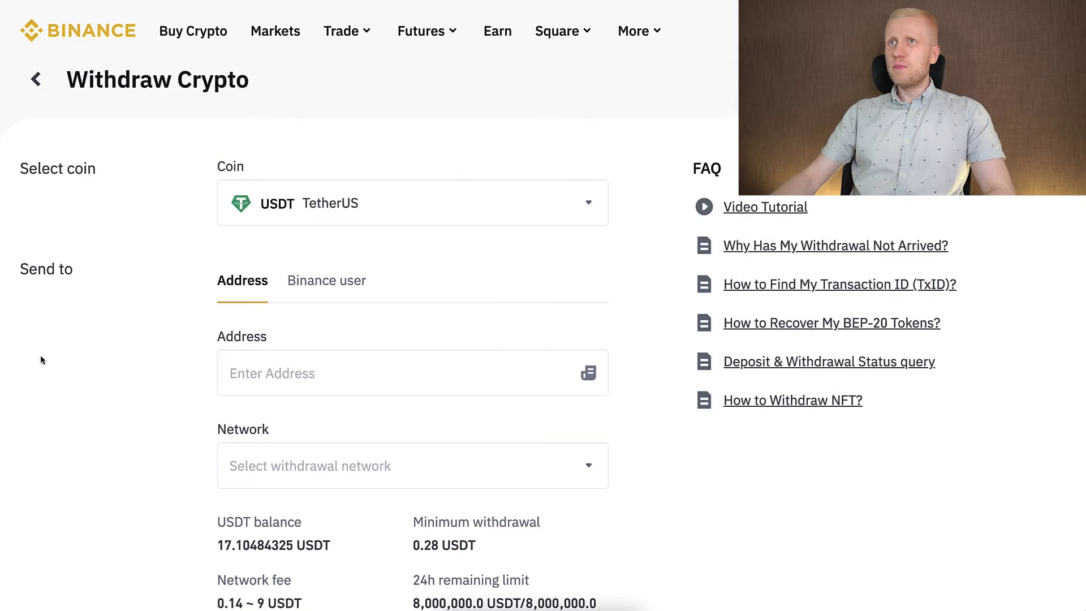
Step: Withdraw 1 USDT to the pasted Bybit address over BNB Smart Chain (BEP20)
click(238, 371)
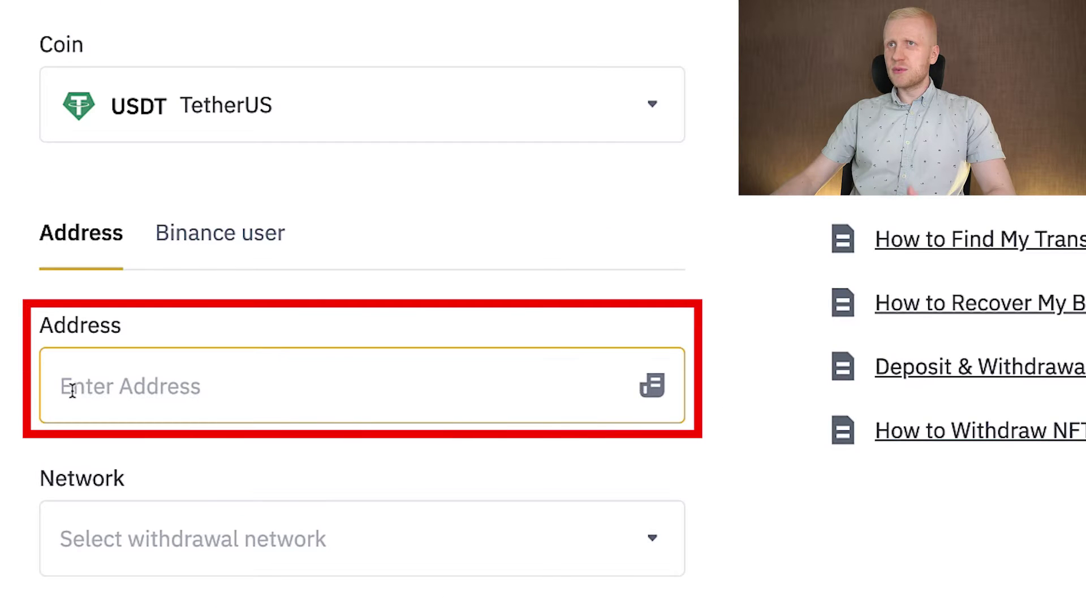
key(ctrl+v)
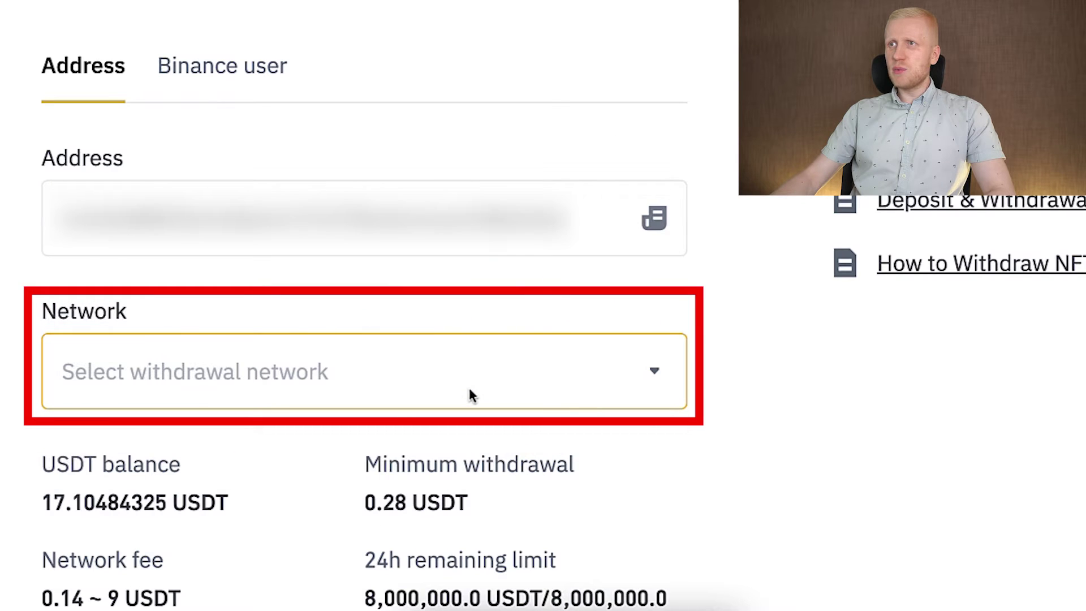
click(470, 389)
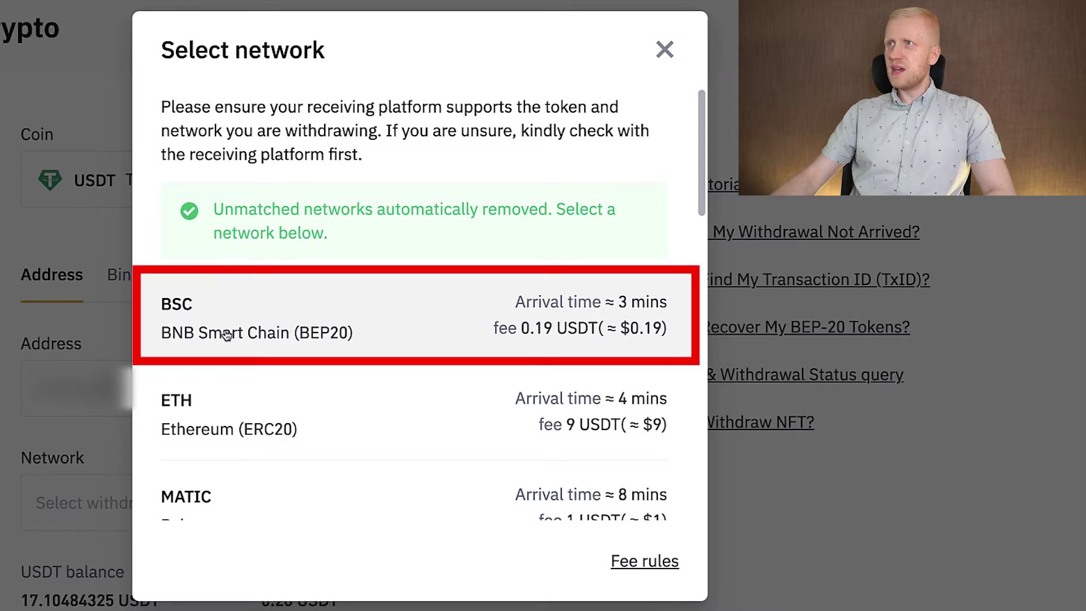
click(532, 327)
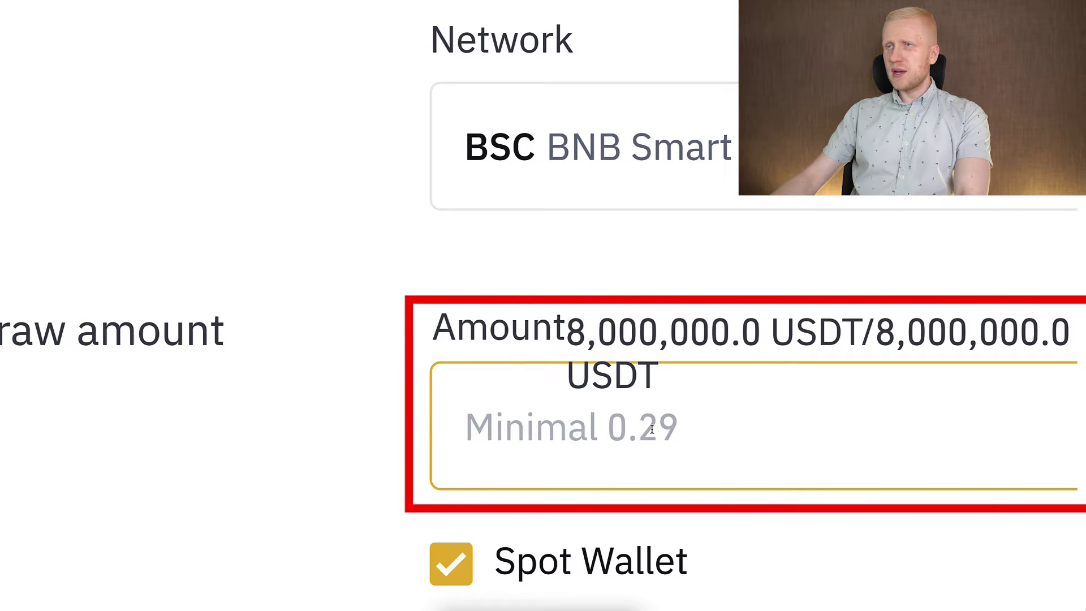
click(652, 430)
text(1)
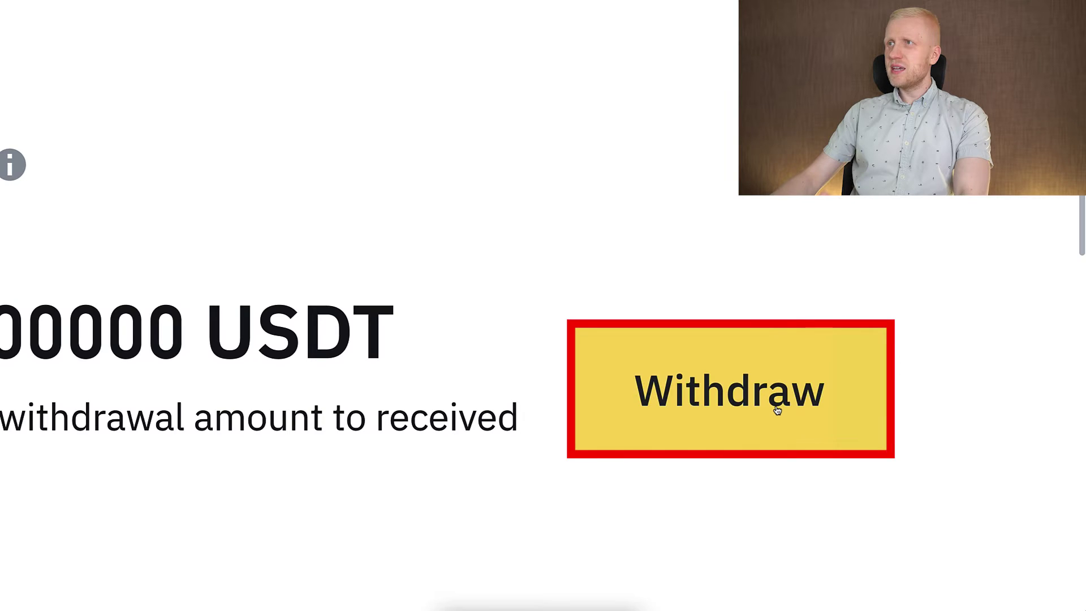
click(778, 410)
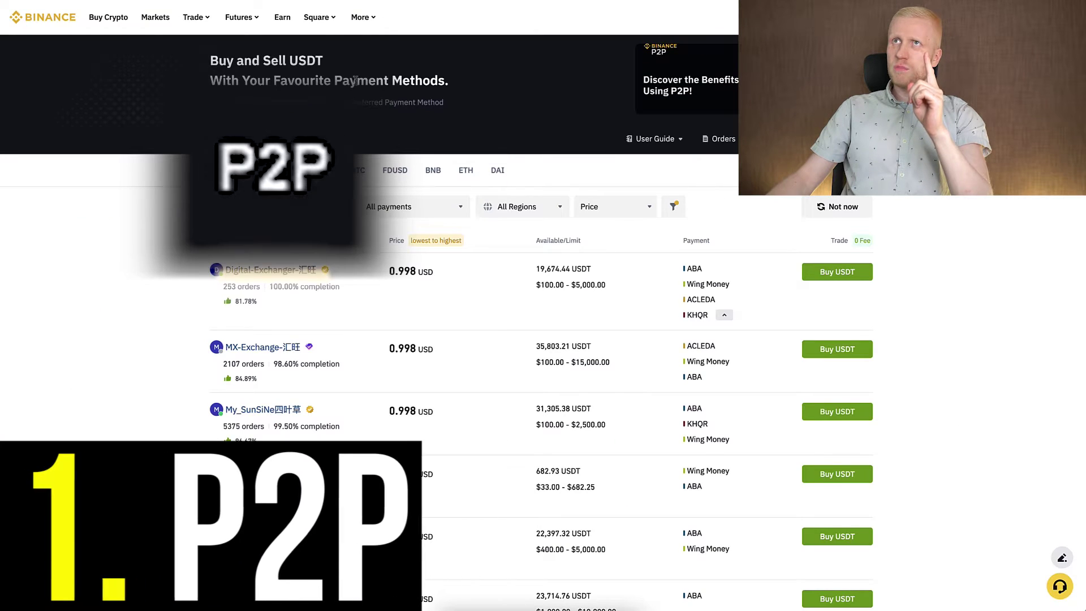
Step: Browse the P2P USDT currency list and the All payments bank list
mouse_move(205, 31)
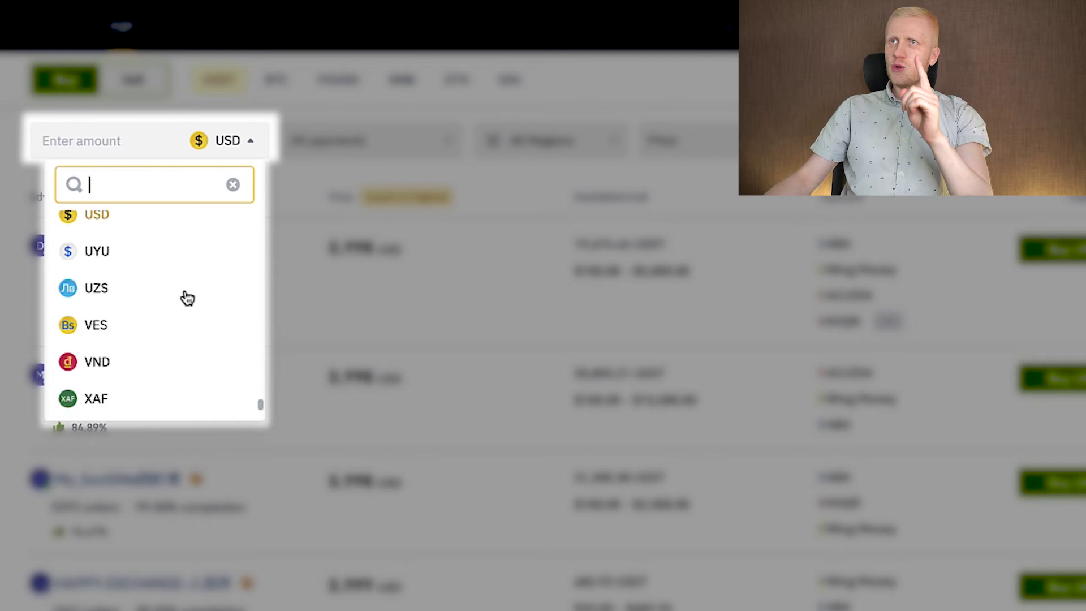
scroll(304, 300, up, 15)
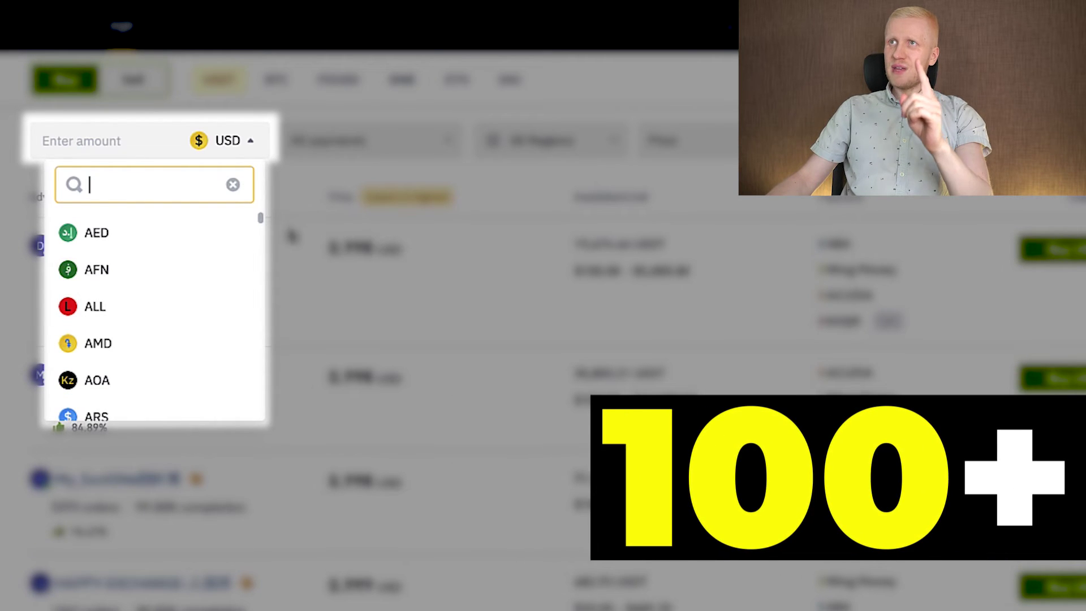
click(449, 146)
click(449, 145)
scroll(412, 339, down, 15)
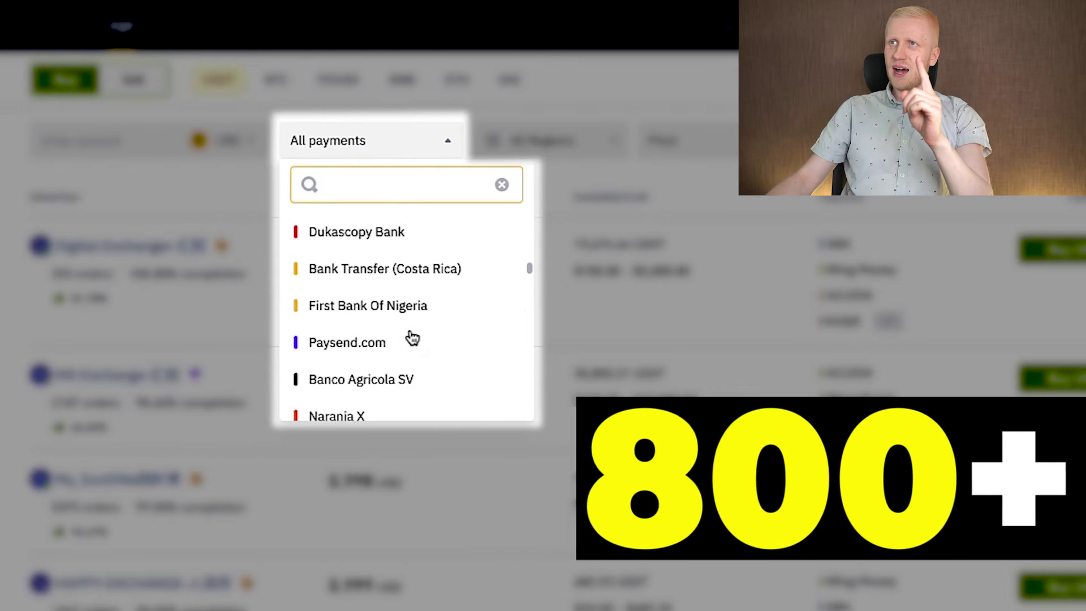
scroll(512, 354, up, 15)
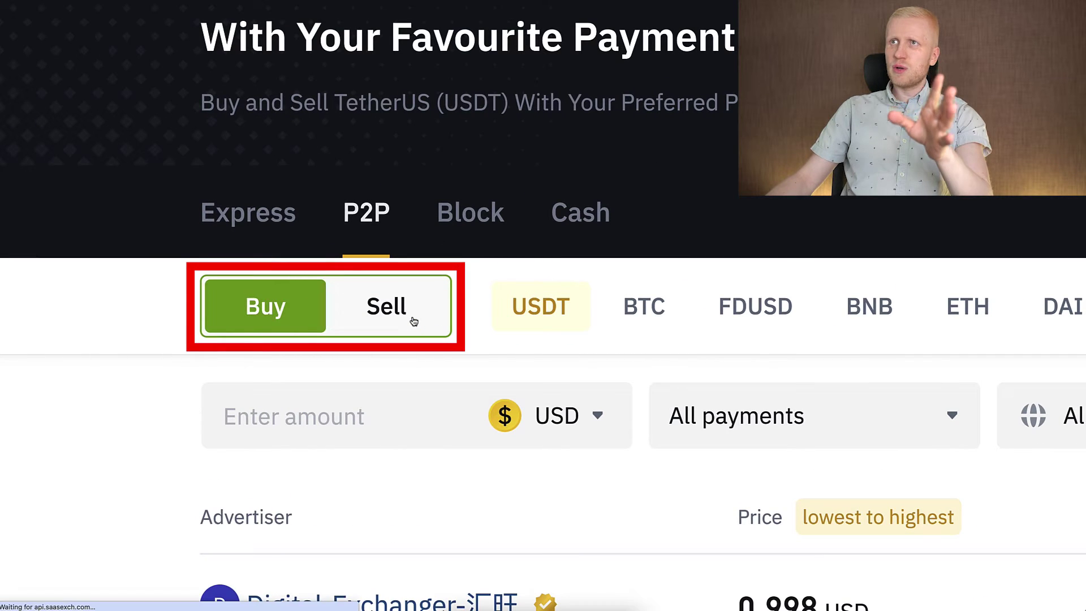
Step: Switch to Sell USDT, browse currencies and payment methods, and open the top offer's sell form
click(414, 322)
click(565, 413)
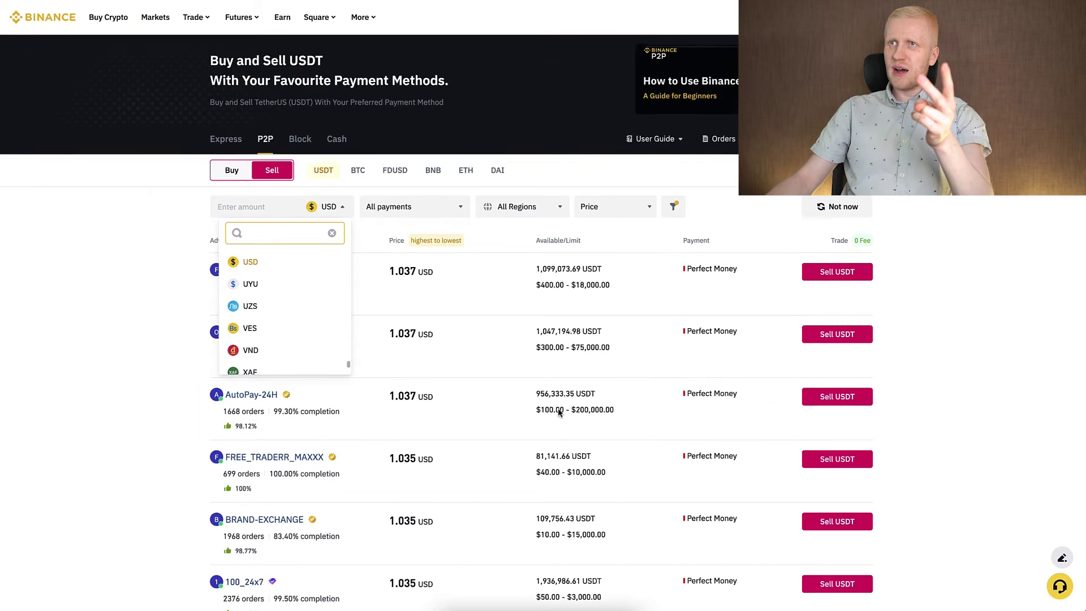
scroll(153, 351, down, 20)
scroll(153, 351, up, 20)
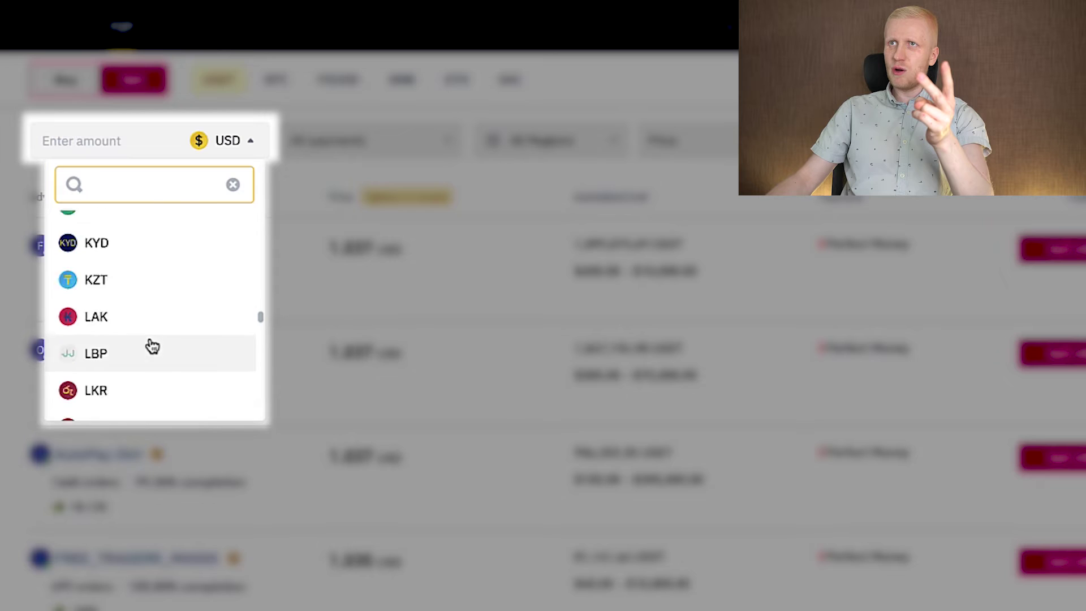
scroll(153, 346, up, 15)
click(405, 147)
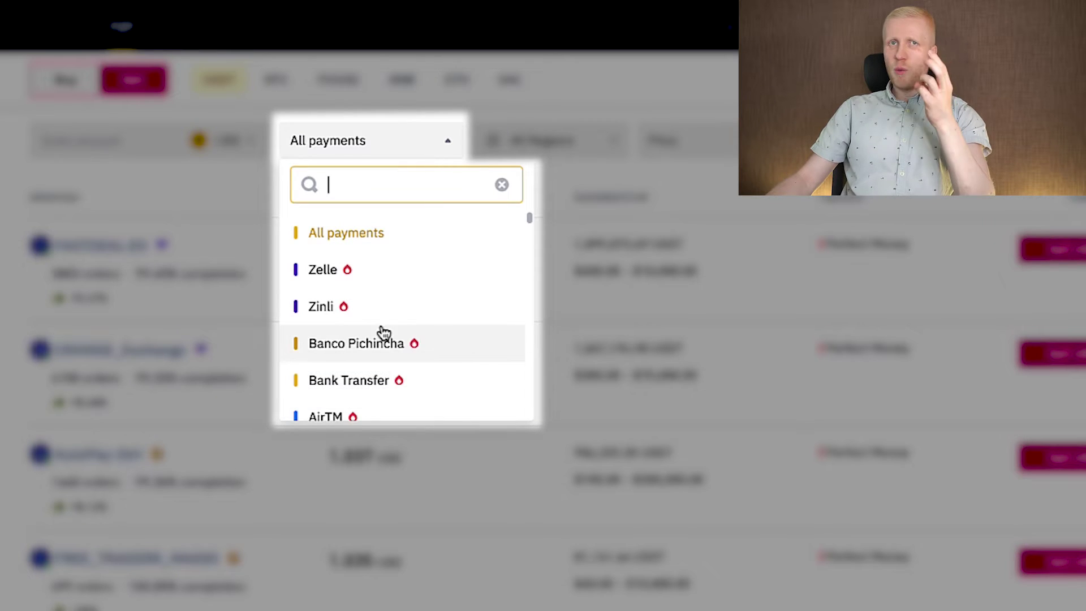
scroll(382, 334, down, 15)
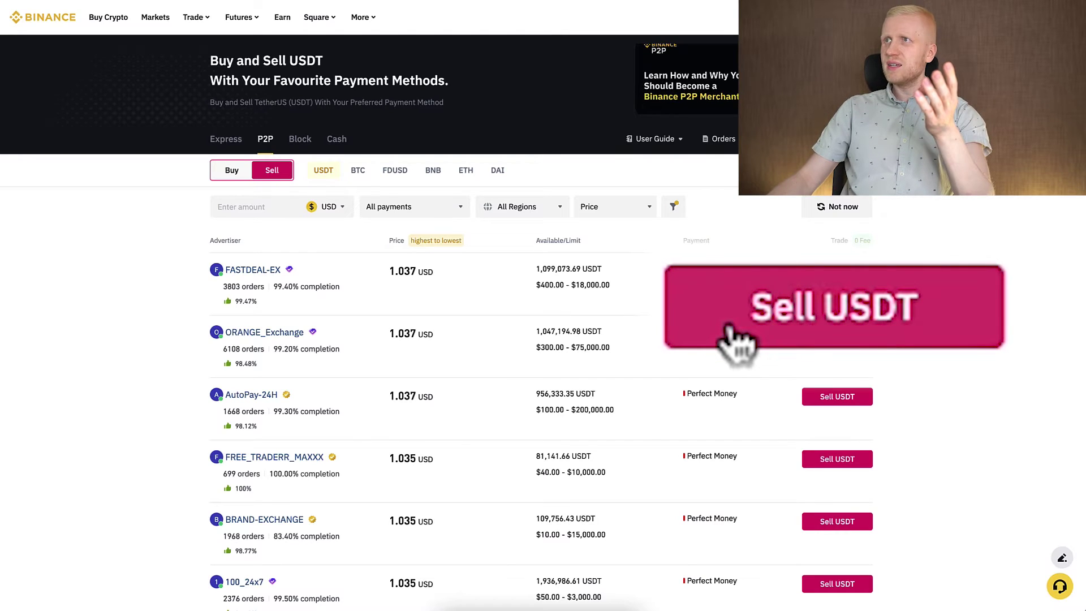
click(816, 275)
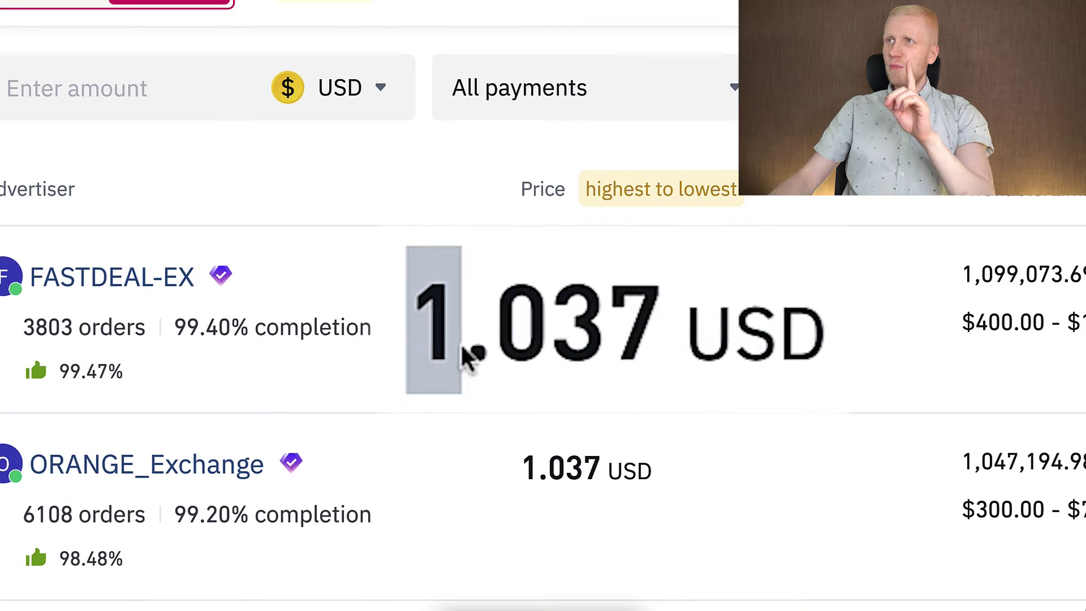
Step: Highlight the top offer's 1.037 USD price, completion rate and 3803 orders
drag(520, 450, 656, 453)
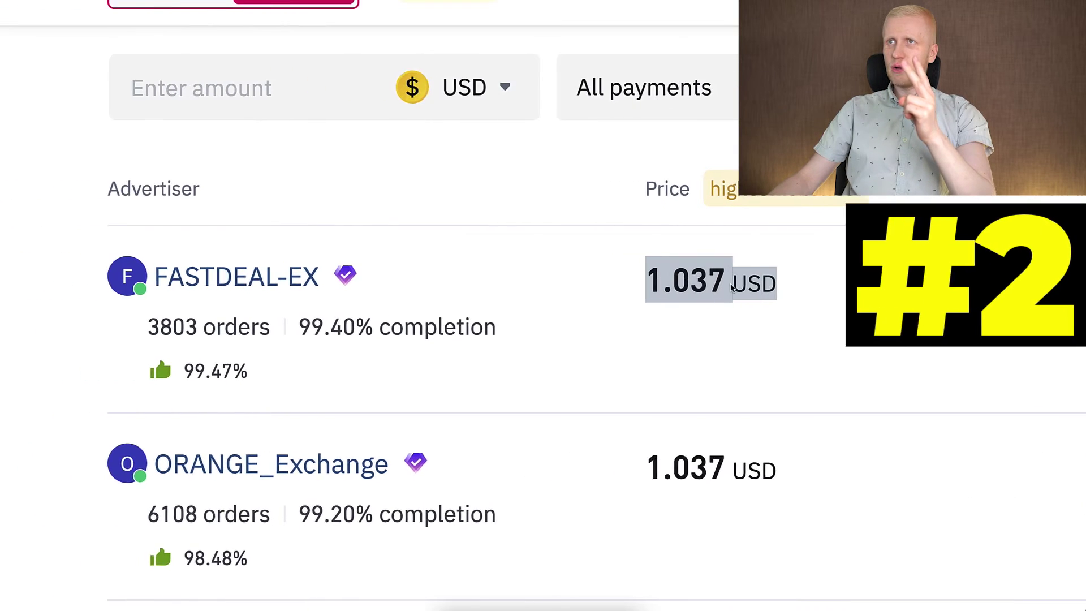
drag(173, 329, 227, 334)
drag(478, 334, 586, 334)
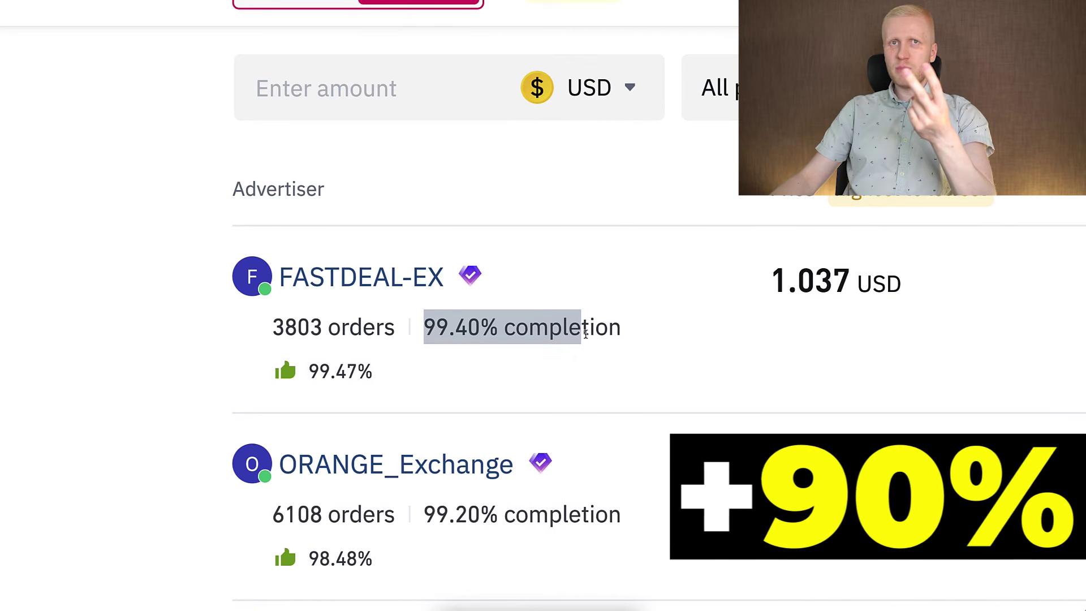
drag(394, 328, 270, 328)
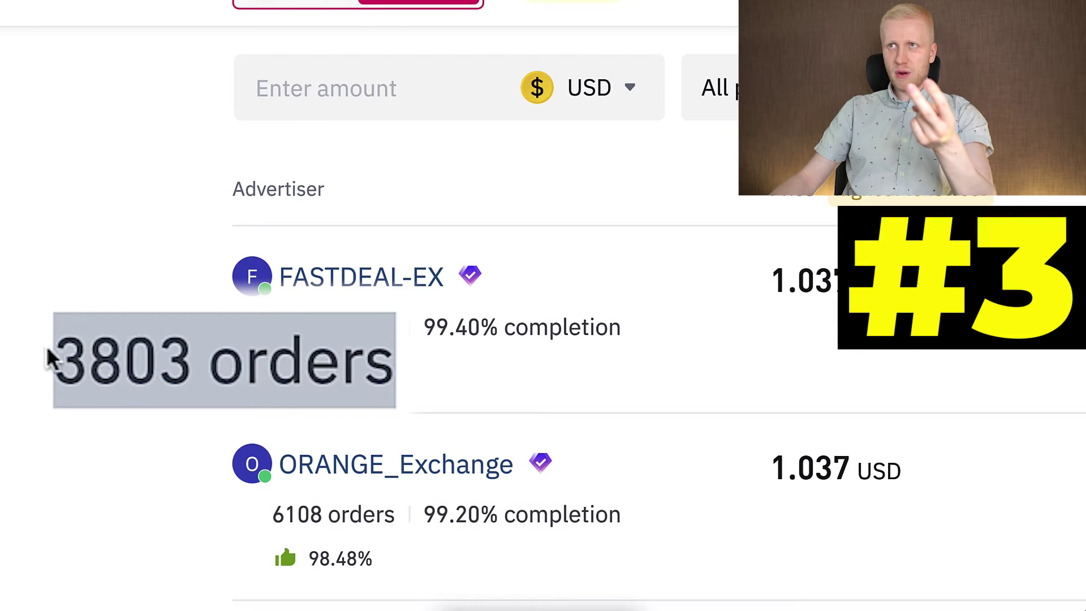
click(394, 326)
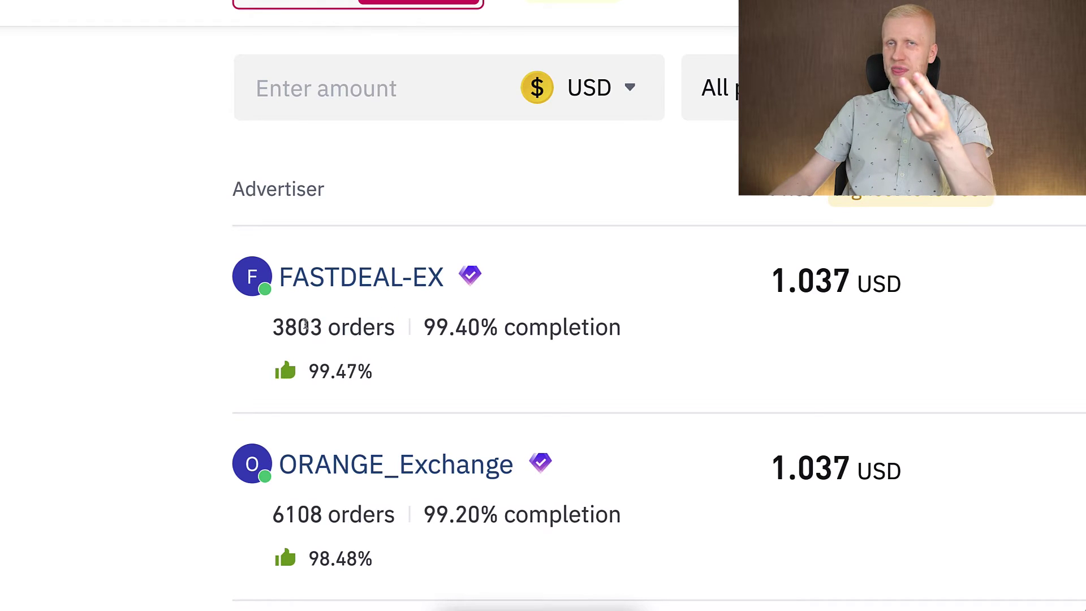
Step: Scroll the sell list and highlight FASTDEAL-EX's order stats, 99.40% completion and 1.037 USD price
scroll(600, 345, down, 7)
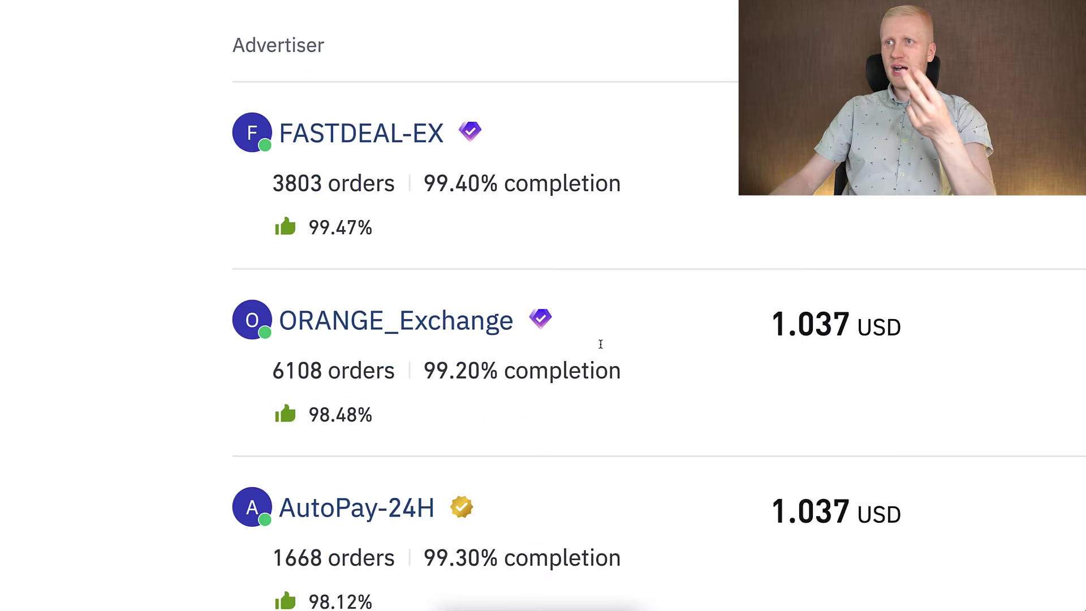
scroll(601, 347, up, 6)
scroll(602, 347, up, 2)
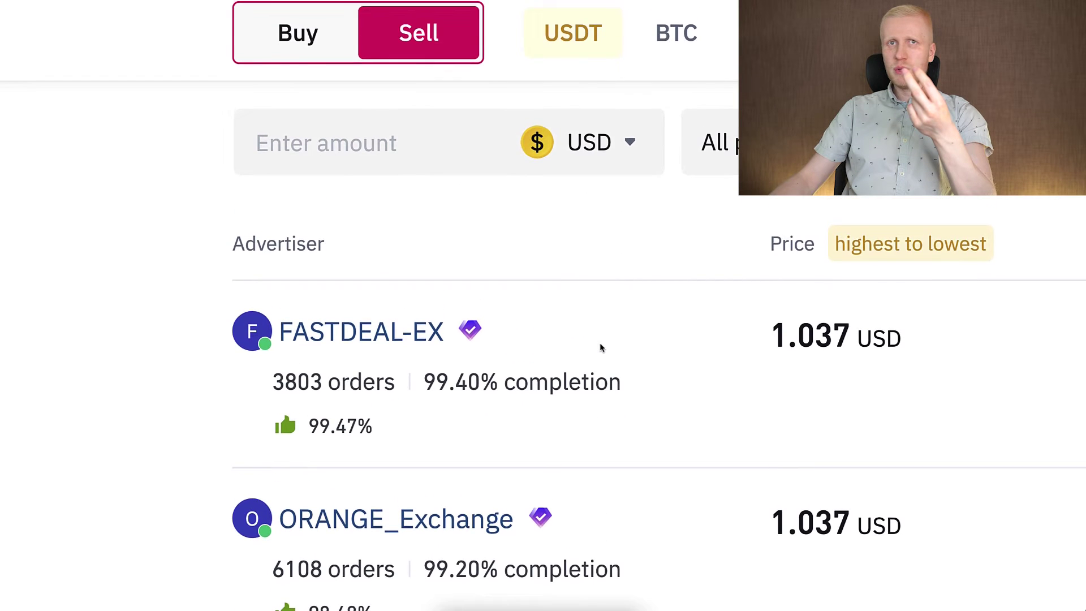
scroll(602, 347, down, 3)
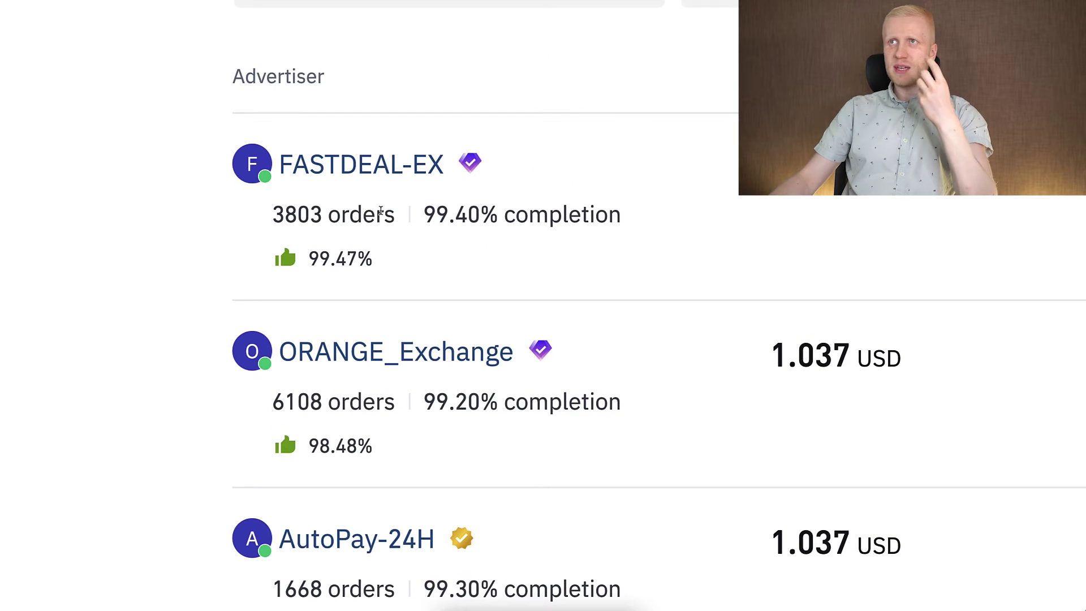
drag(394, 215, 279, 164)
drag(424, 215, 522, 211)
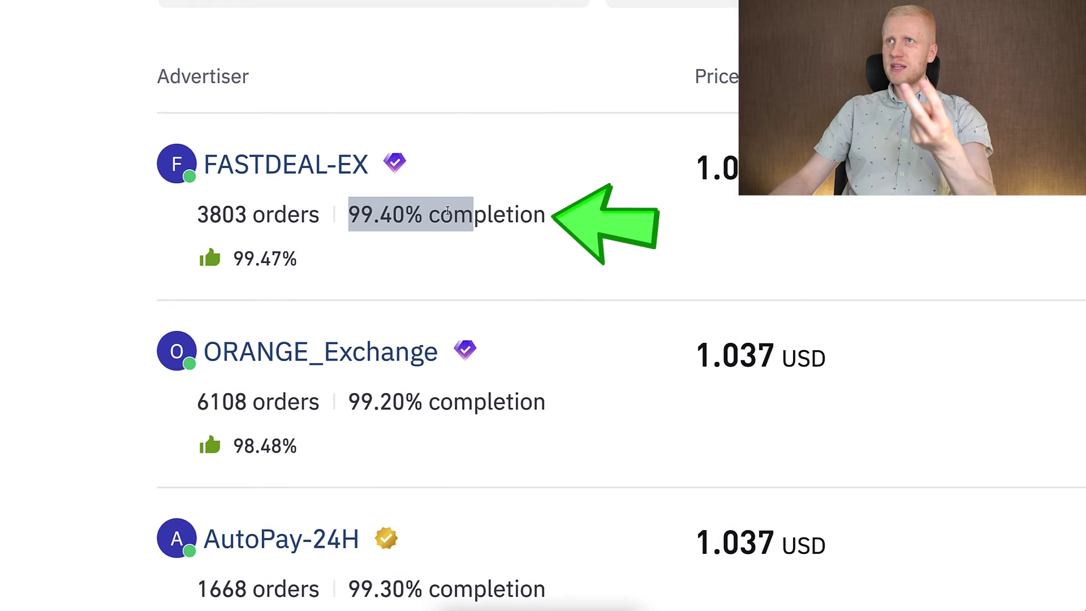
drag(830, 169, 694, 170)
click(692, 165)
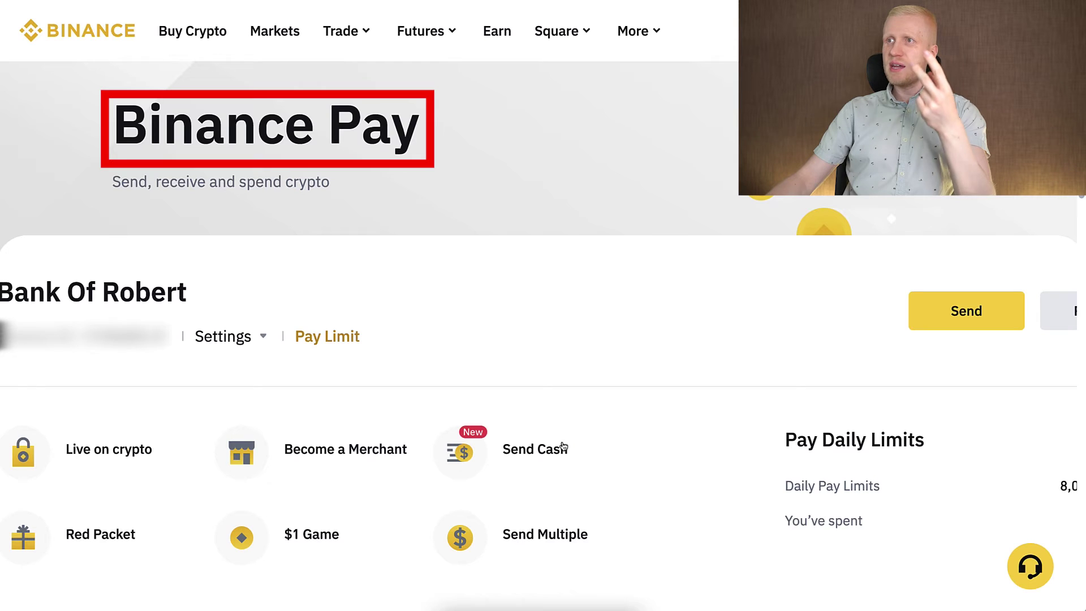
Step: Start Send Cash and change Transfer To from Finland EUR to India INR by searching 'india'
click(549, 451)
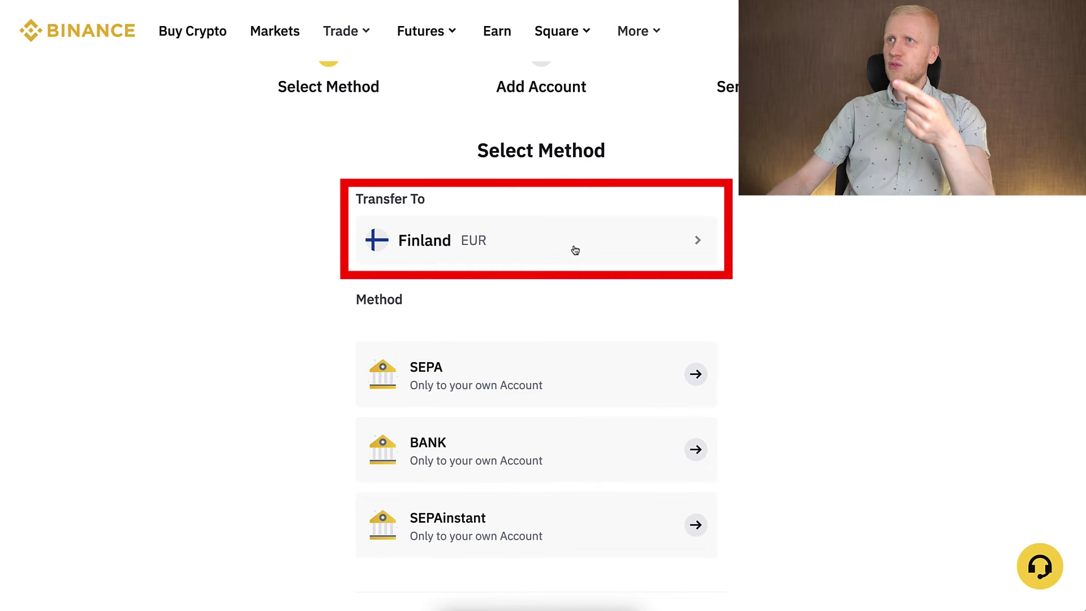
click(575, 251)
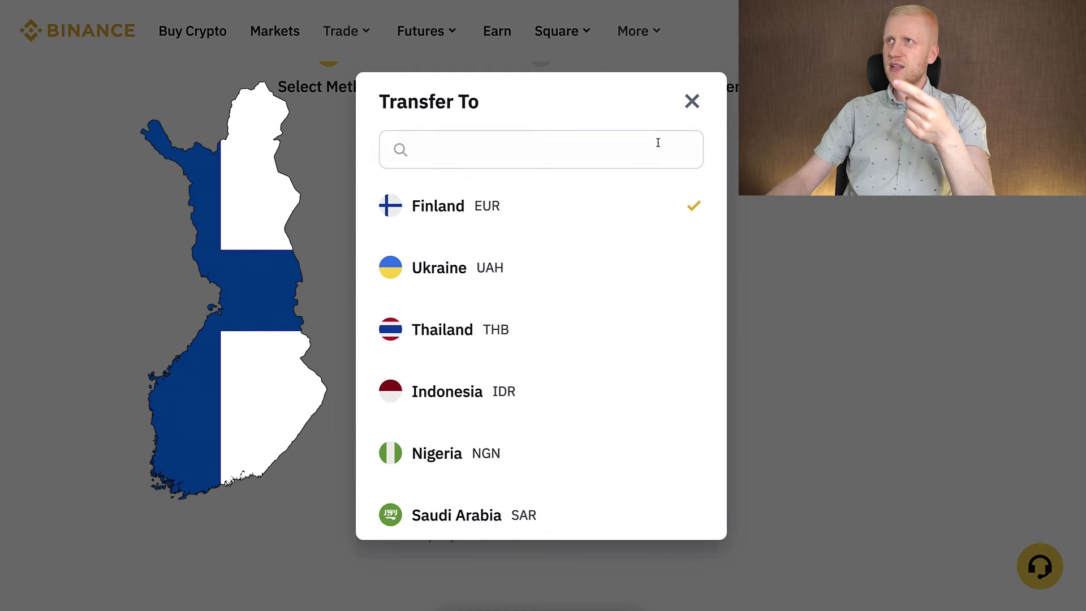
click(611, 206)
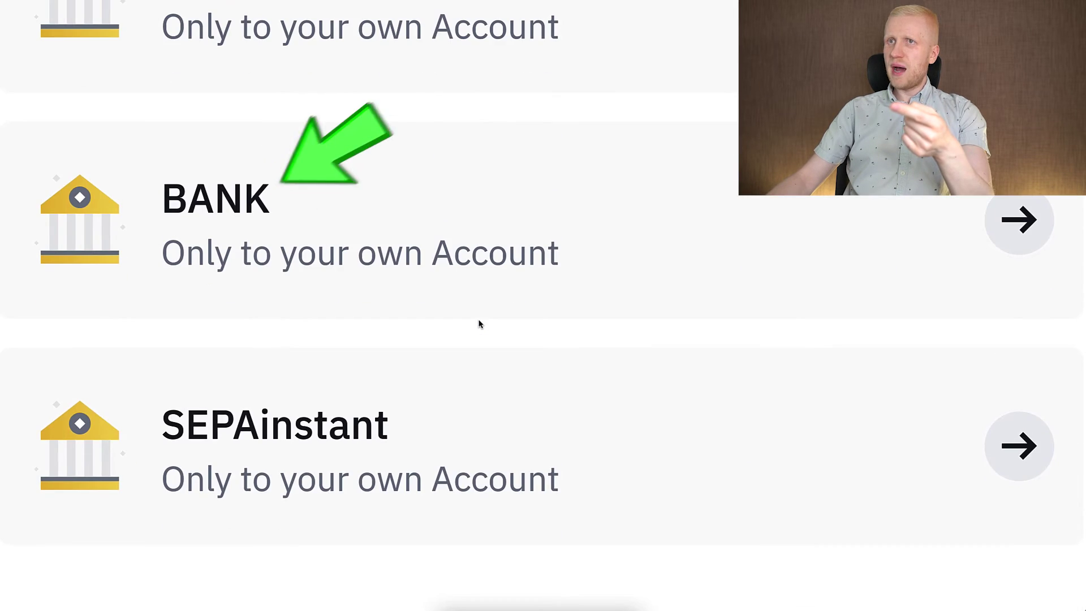
scroll(384, 203, up, 2)
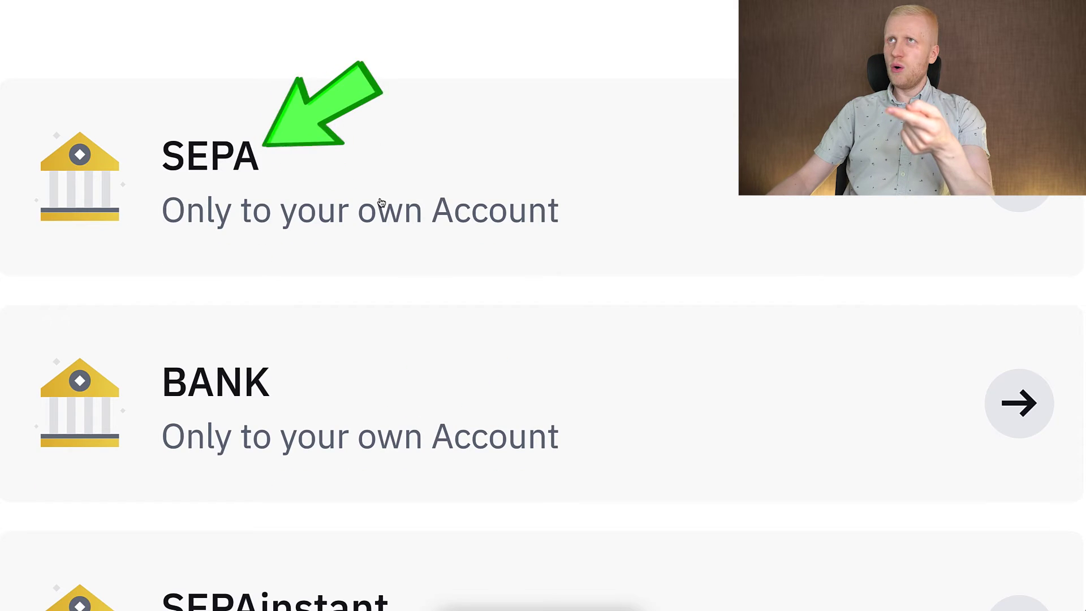
click(484, 88)
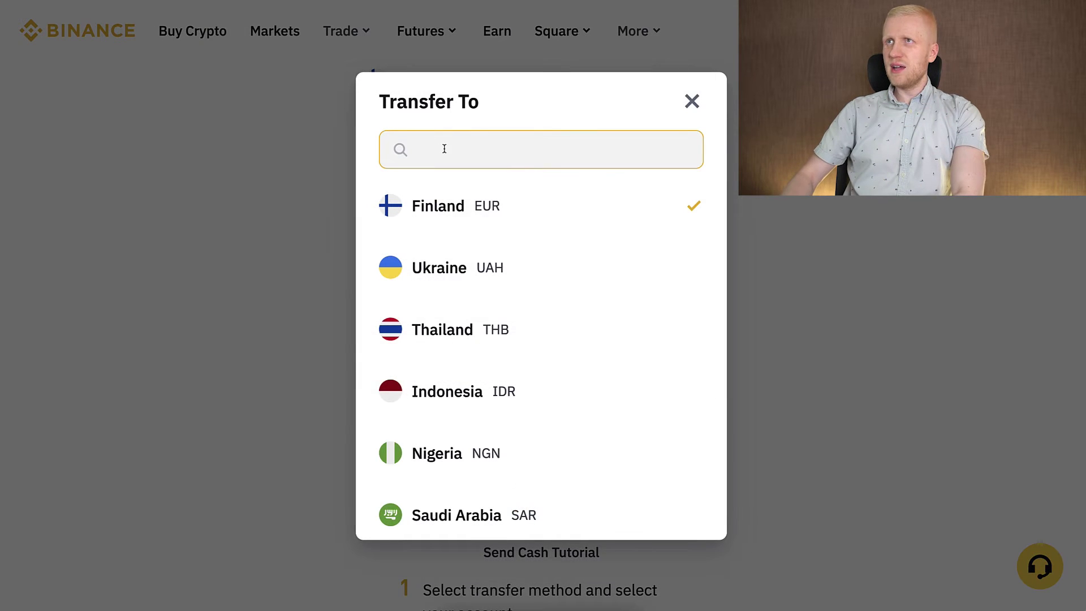
text(india)
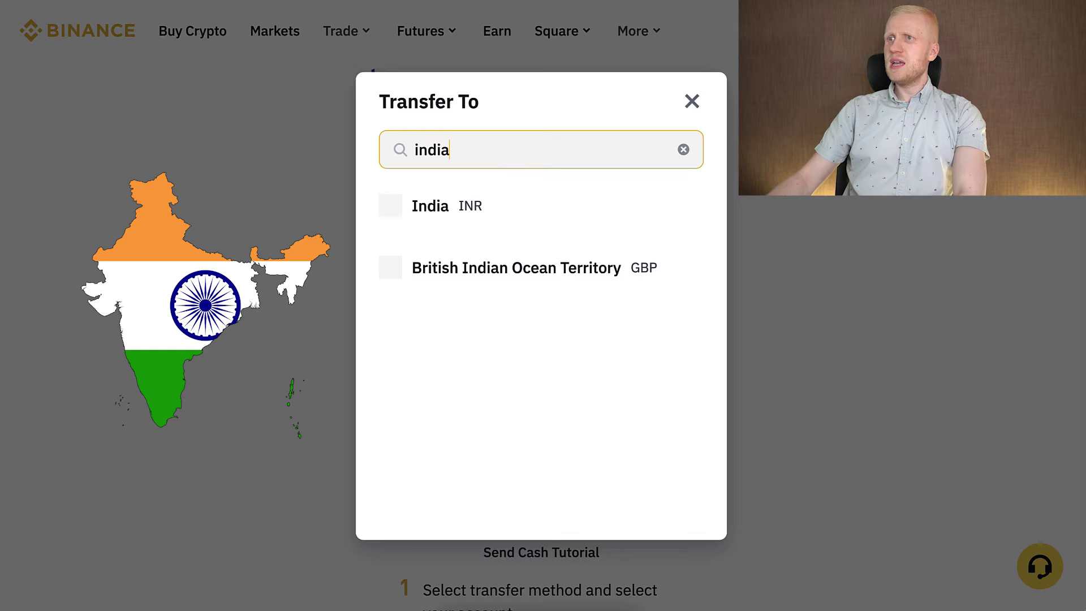
click(430, 206)
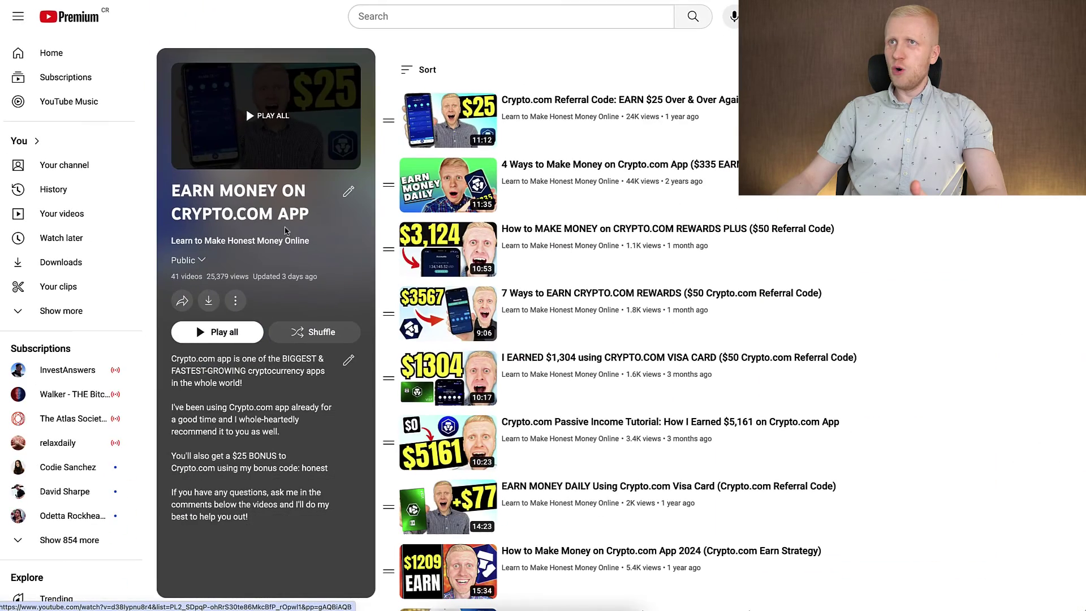
scroll(481, 218, down, 10)
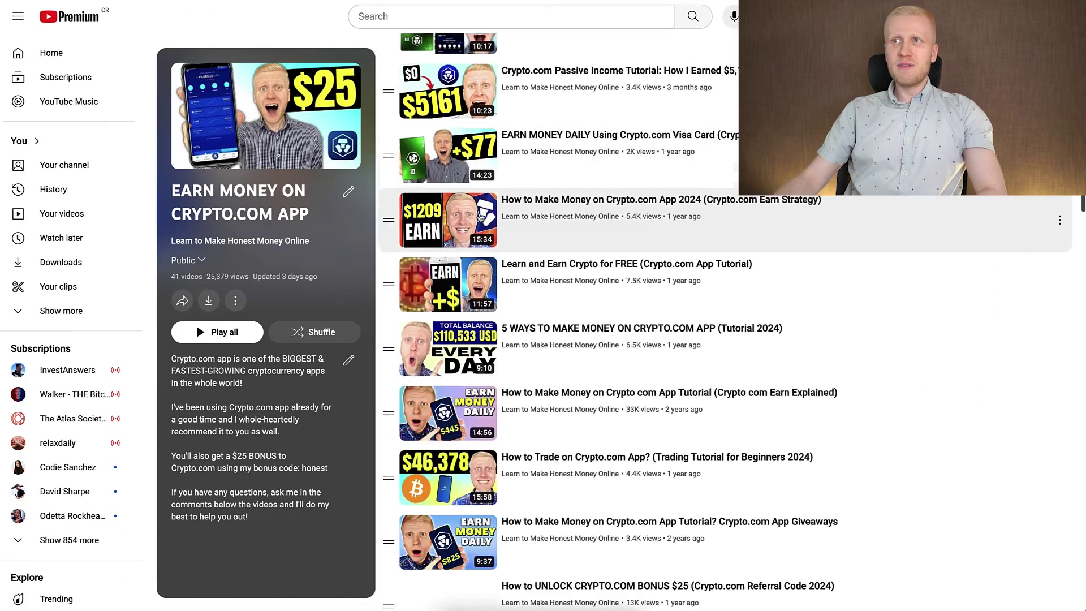
scroll(481, 218, down, 5)
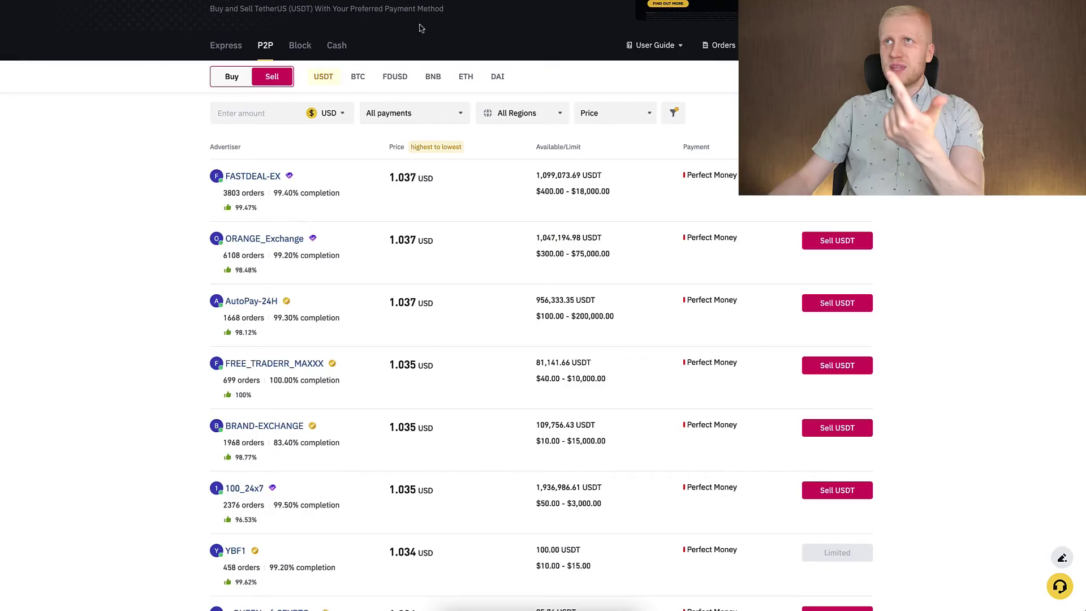
scroll(395, 185, up, 1)
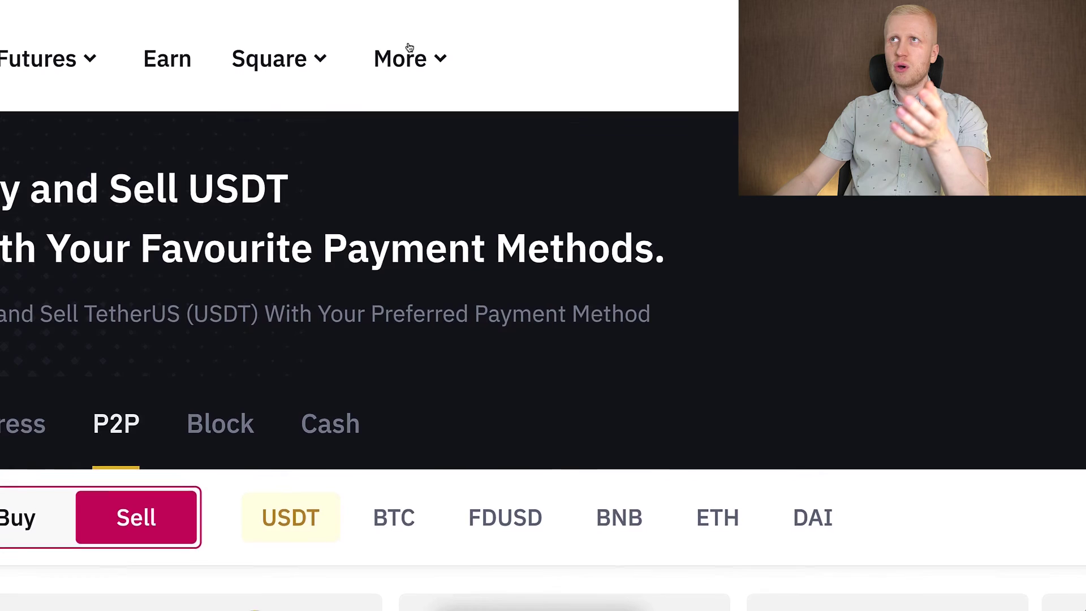
Step: Highlight the third BTC Auto-Invest plan's 7,300.39 USD unrealized gain
mouse_move(436, 55)
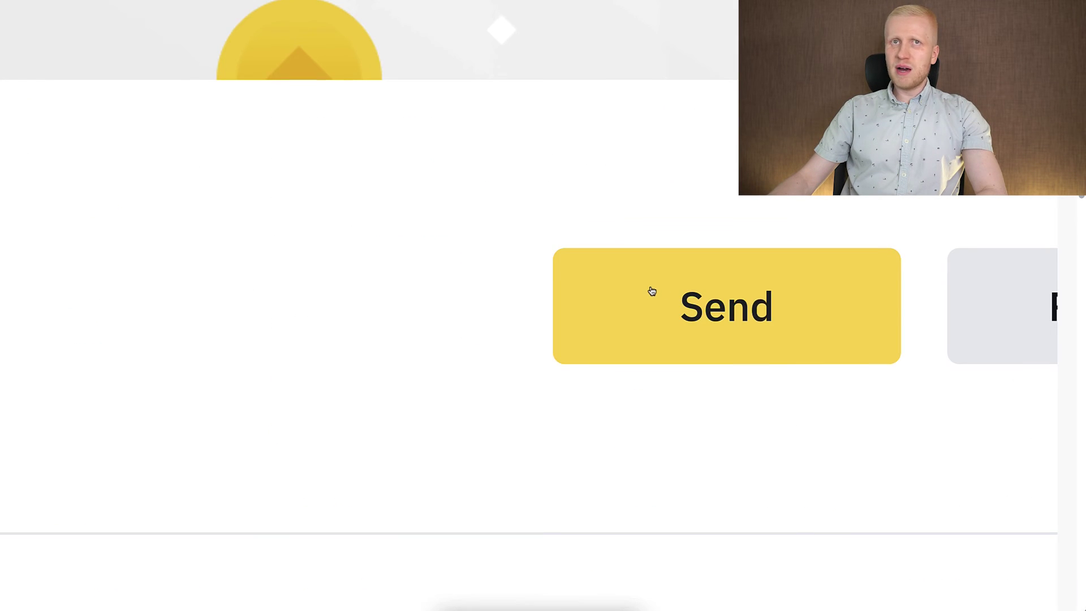
scroll(652, 291, up, 1)
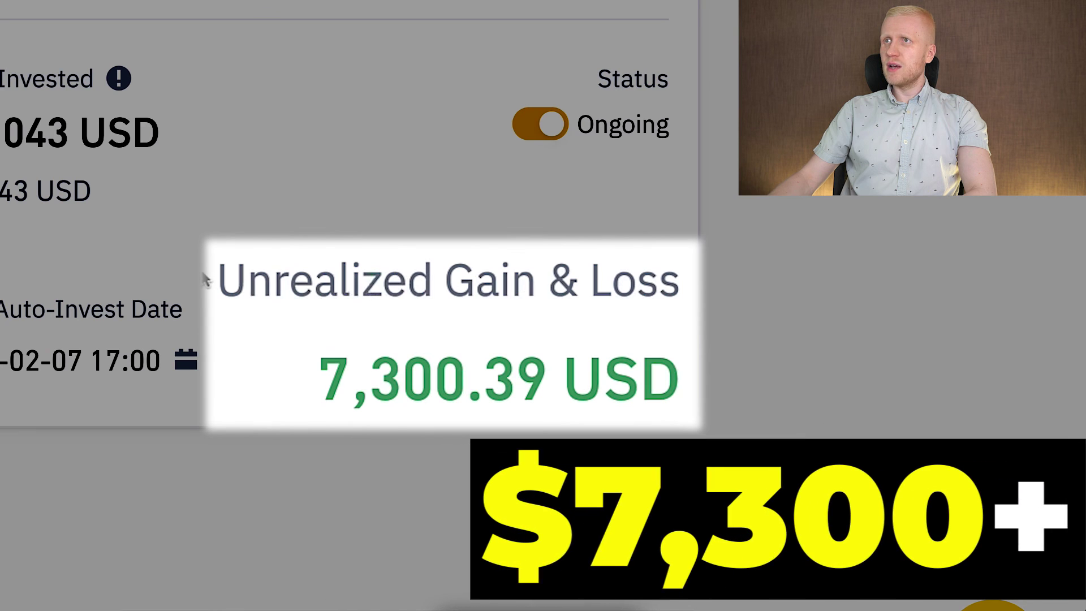
drag(859, 465, 972, 489)
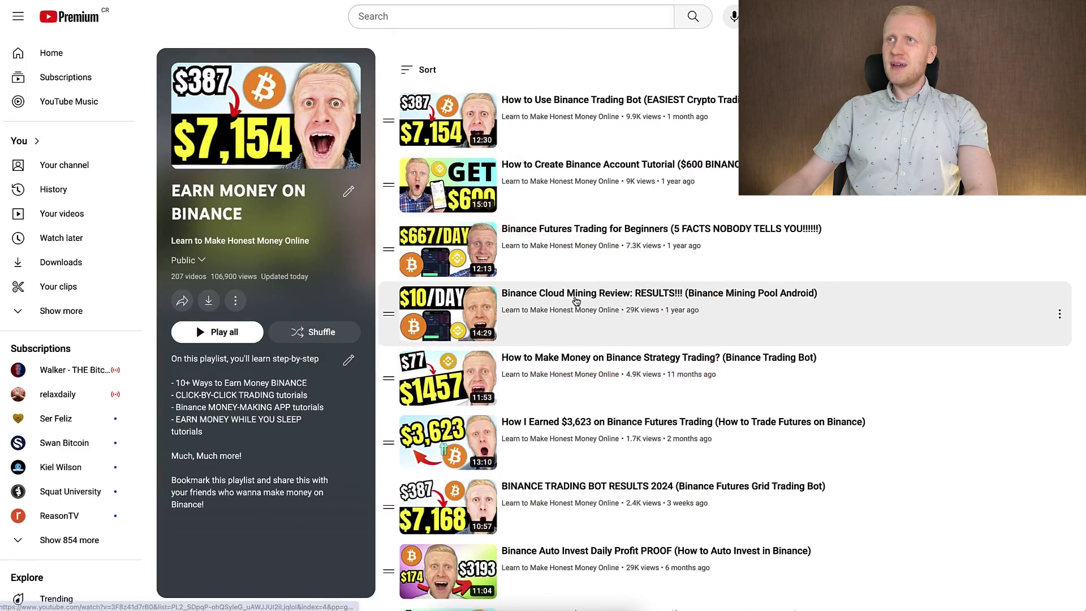
Step: Scroll through the 207-video Earn Money on Binance playlist's trading bot, futures and P2P tutorials
scroll(575, 301, down, 20)
scroll(575, 301, down, 20)
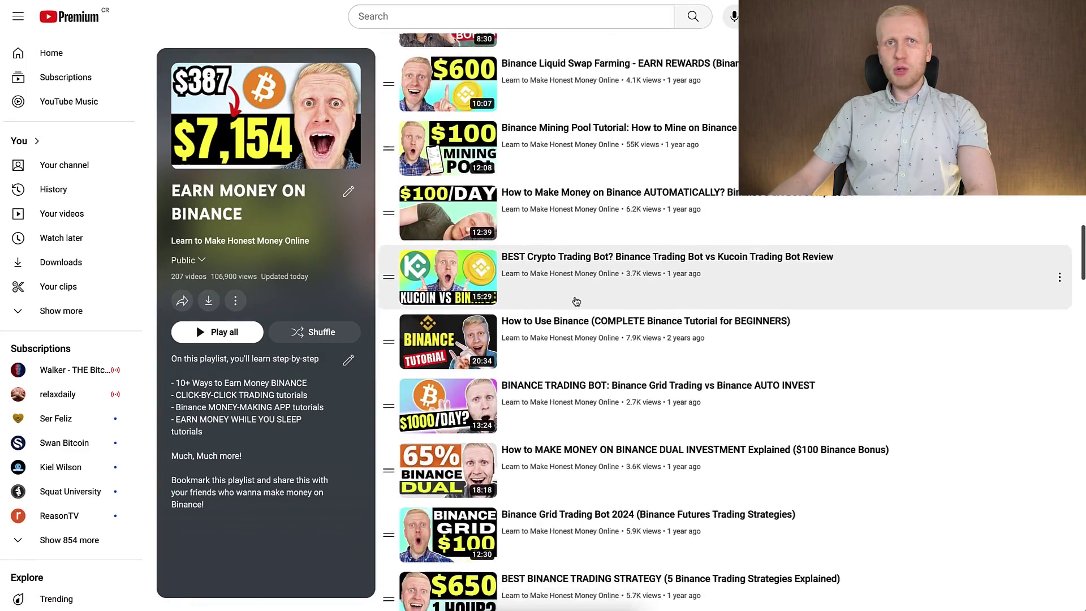
scroll(575, 301, down, 15)
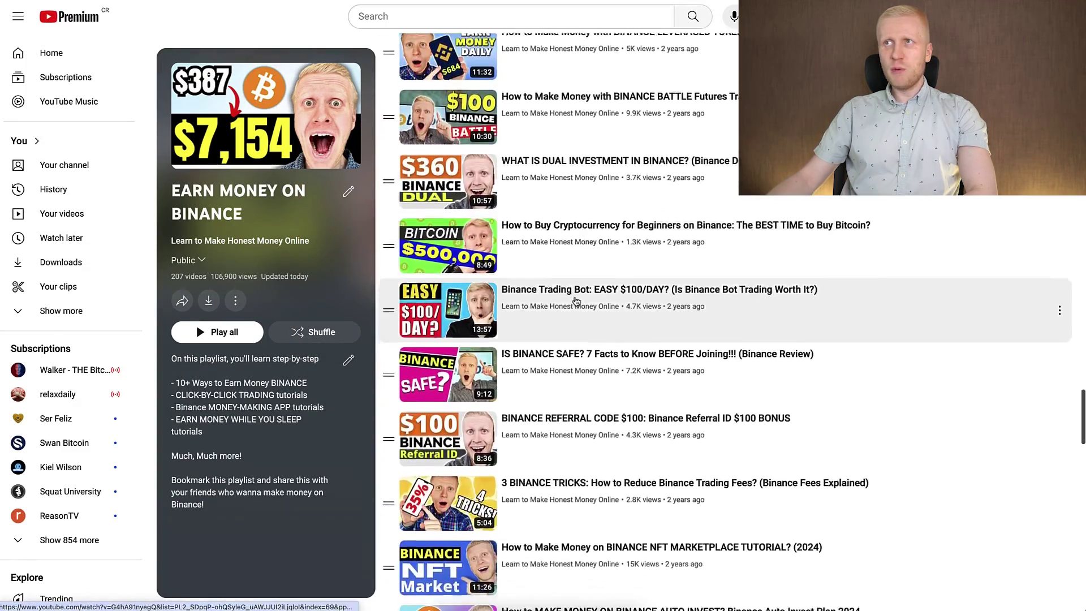
scroll(576, 301, up, 5)
scroll(575, 301, up, 20)
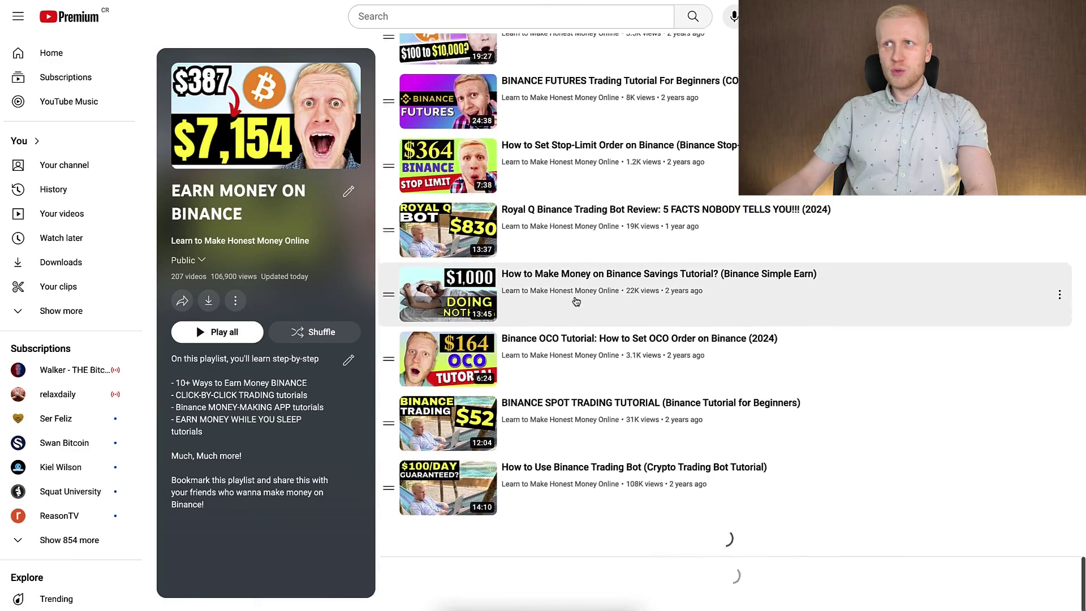
scroll(576, 301, down, 7)
scroll(576, 301, down, 8)
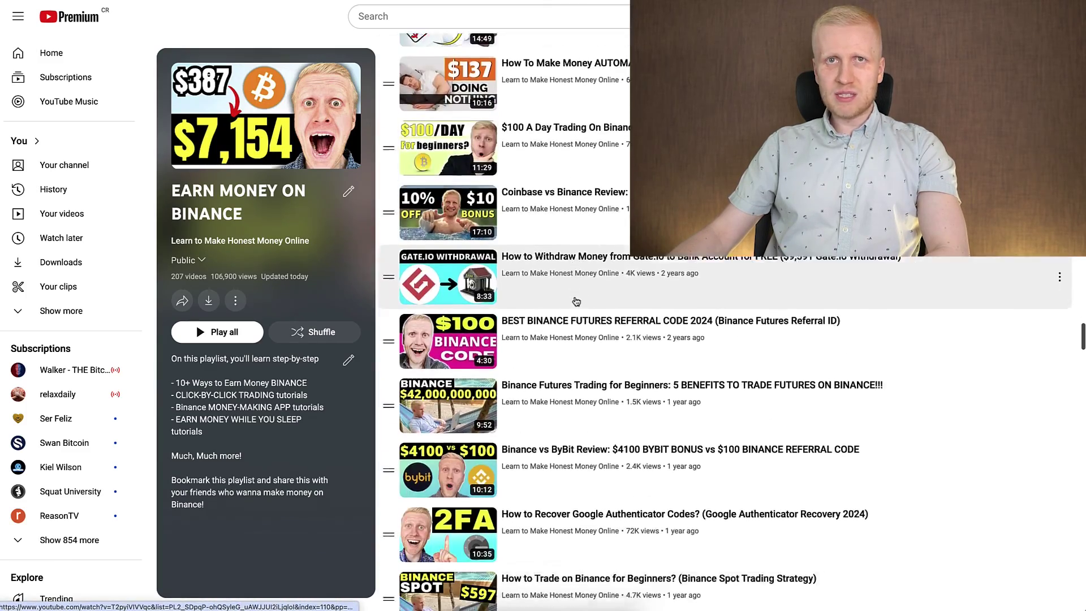